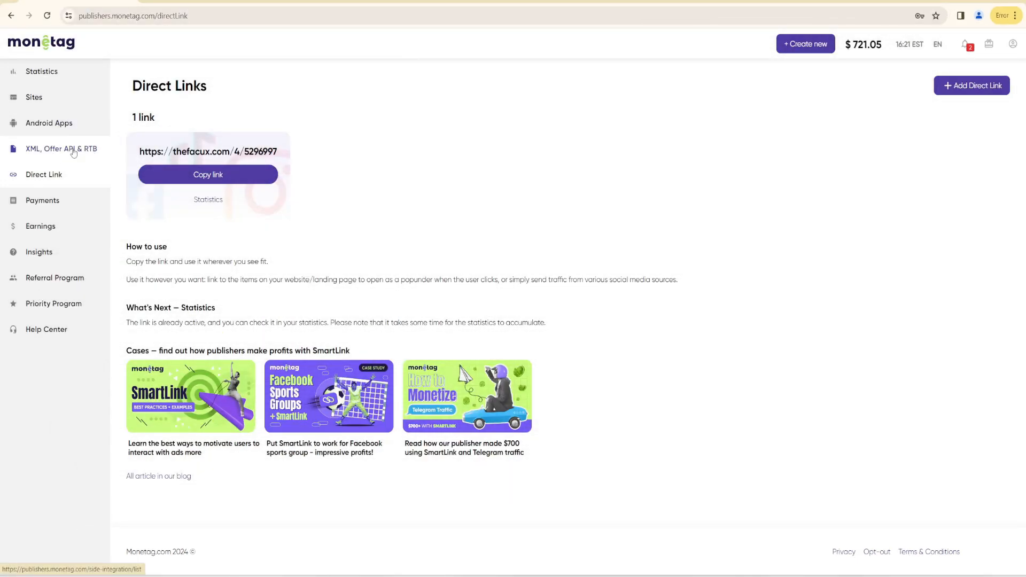
left_click(70, 150)
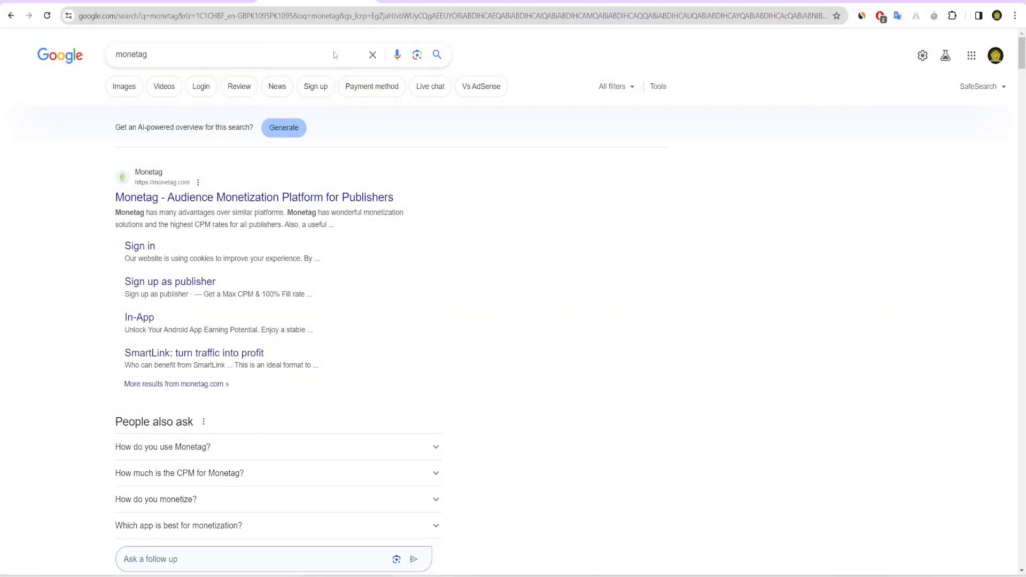
Open the Monetag website from the search results, dismiss the adblocker notice and go to the publisher sign-up form
left_click(126, 197)
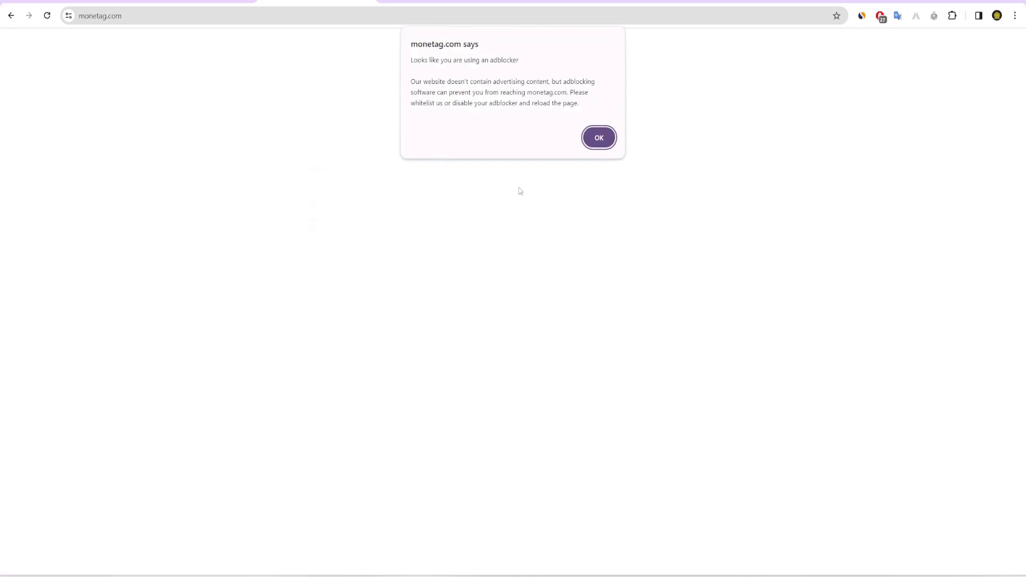
left_click(604, 140)
left_click(783, 51)
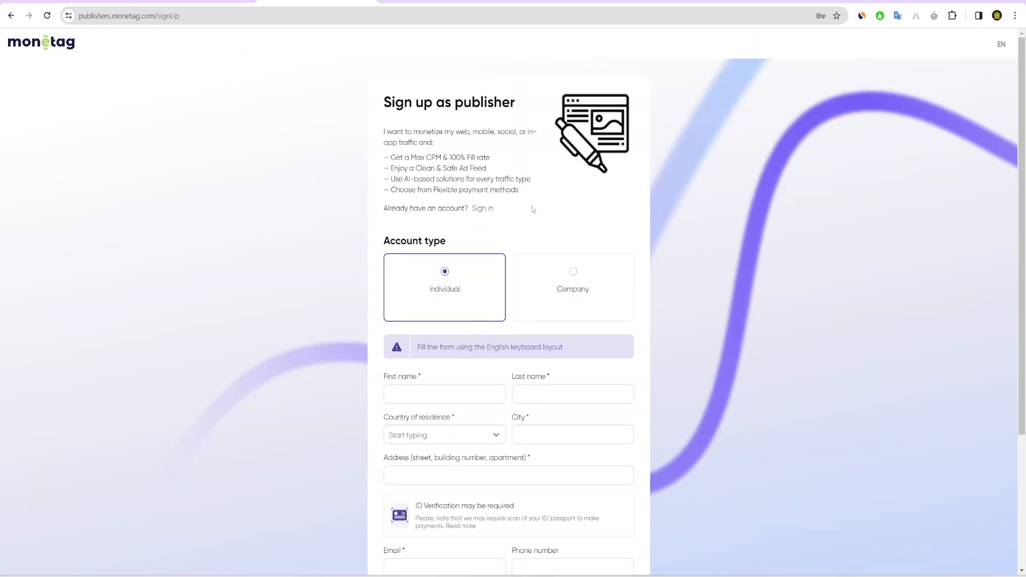
Fill in the name, country, city, address, email and phone number with the browser's saved contact details
scroll(506, 222, "down", 2)
left_click(429, 284)
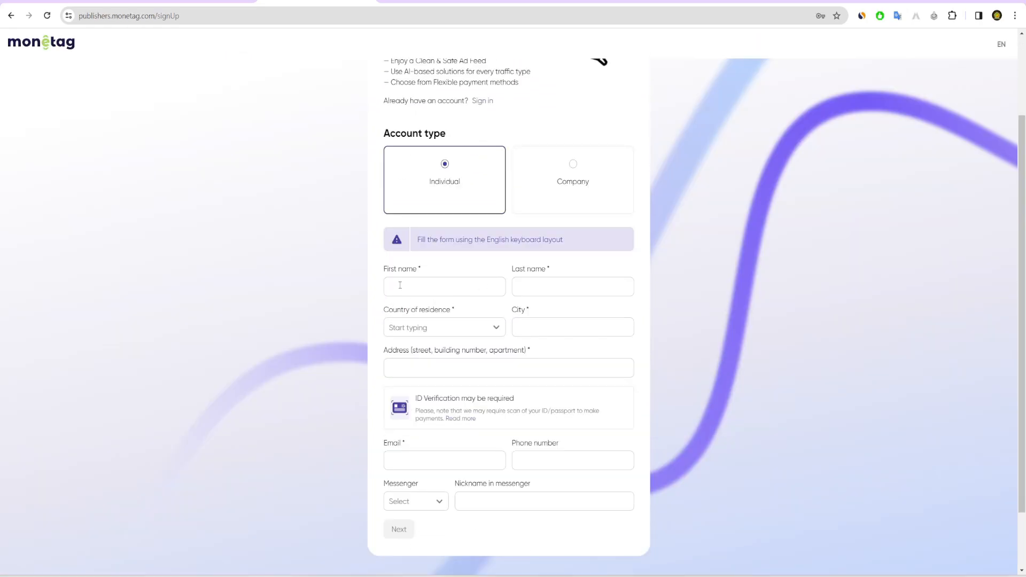
left_click(464, 314)
scroll(464, 314, "down", 2)
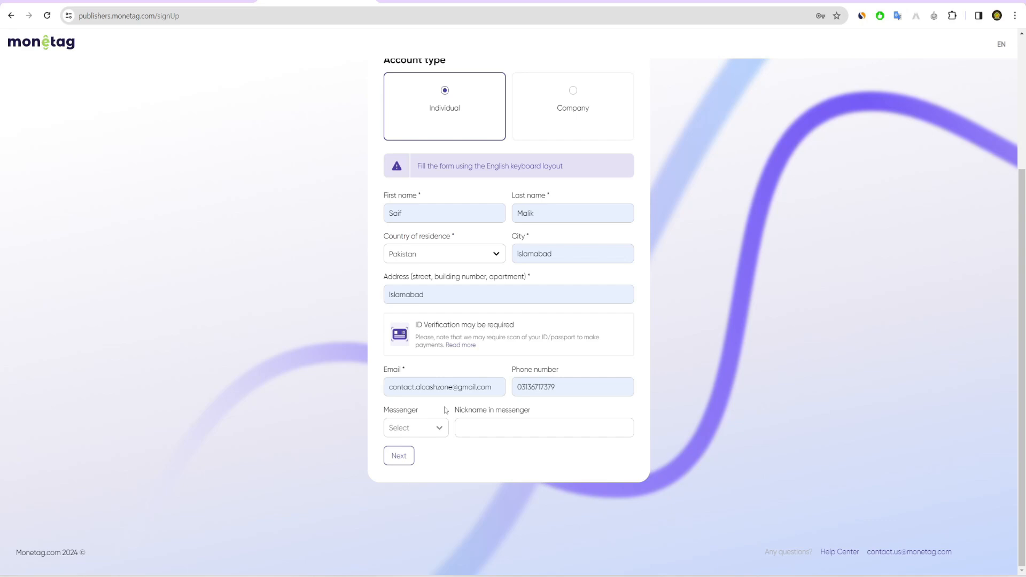
Choose Telegram as the messenger, enter the messenger nickname and continue to the experience questions
left_click(431, 431)
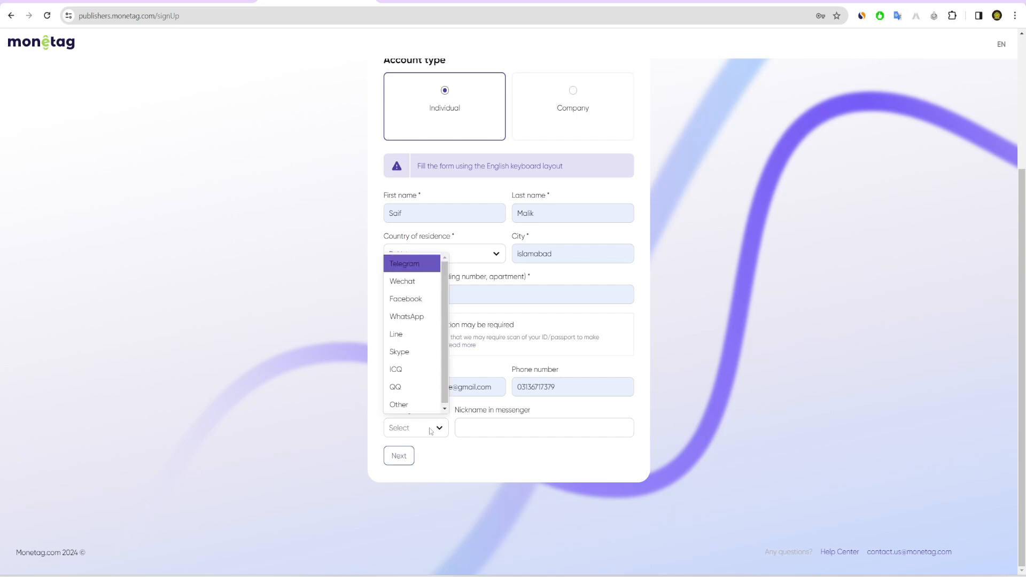
left_click(408, 263)
left_click(477, 426)
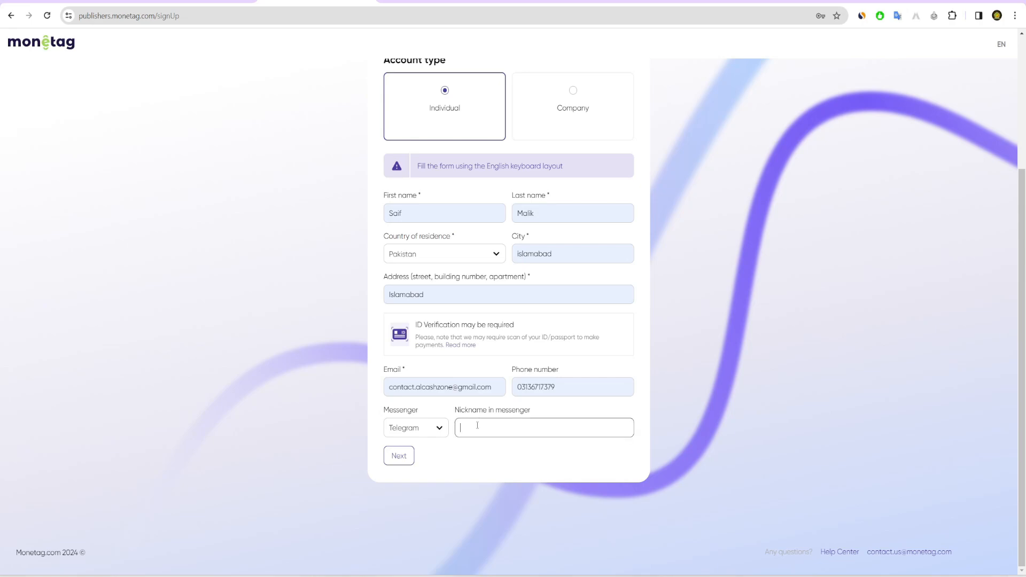
type("alcashzone")
left_click(407, 457)
Choose to monetize traffic from Facebook, WhatsApp, YouTube, etc., and enter "dfgdfgdfg" as the audience description
scroll(458, 320, "down", 5)
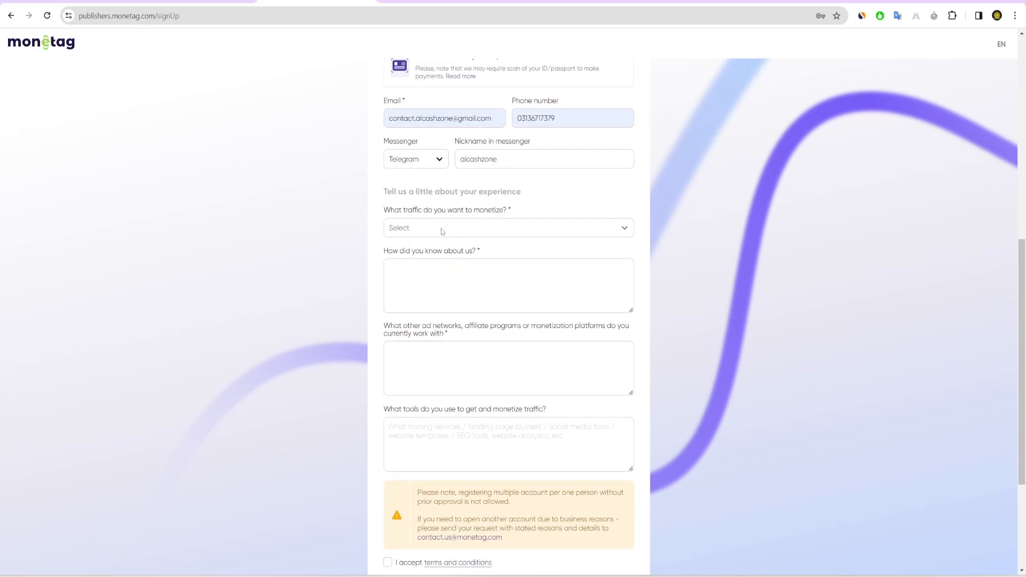
left_click(468, 231)
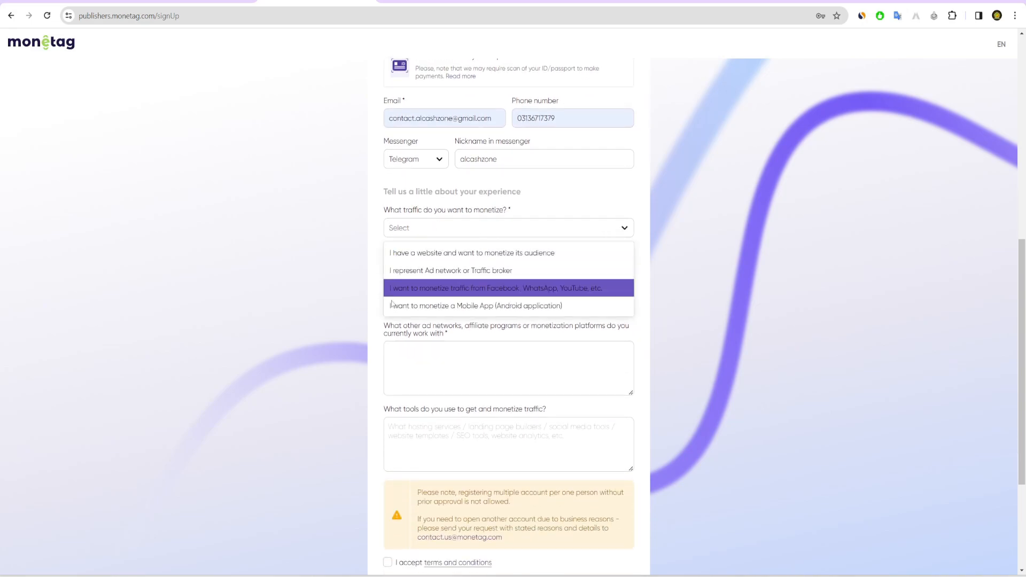
left_click(455, 293)
left_click(441, 277)
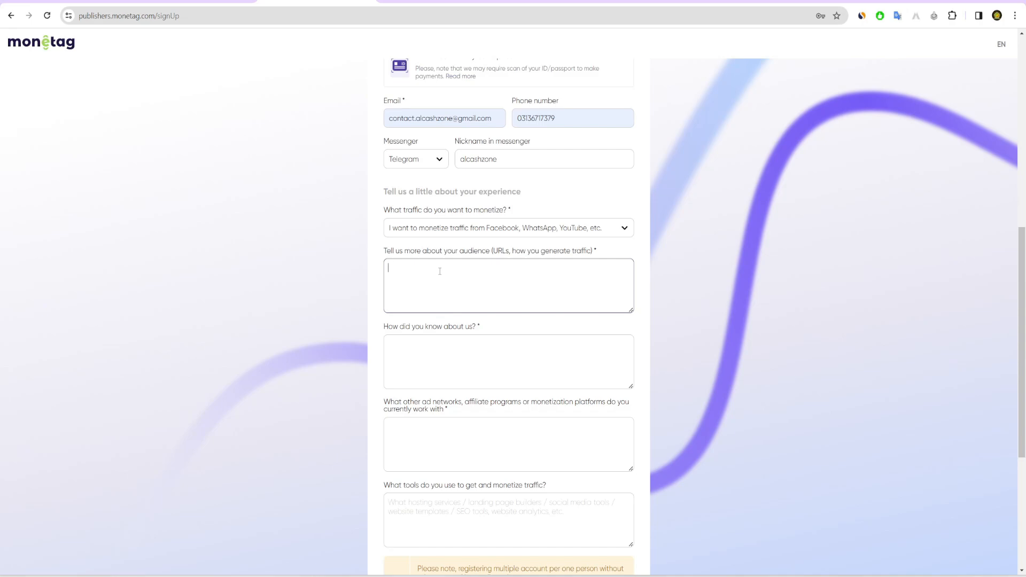
type("dfgdfgdfg")
Answer "youtube" for how the network was found and "Adsterra" for other ad networks currently used
scroll(440, 288, "down", 1)
left_click(440, 315)
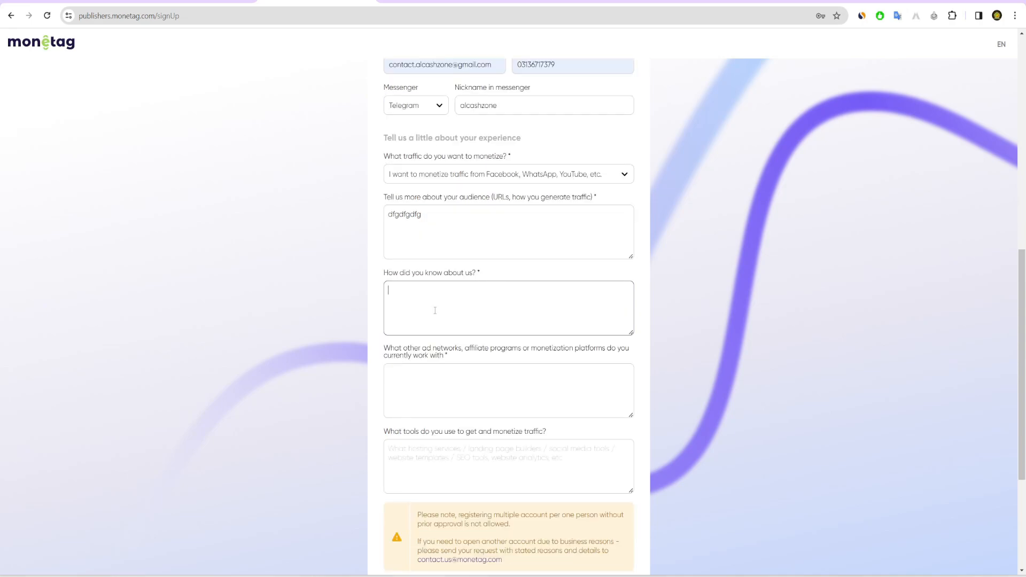
type("youtube")
left_click(415, 385)
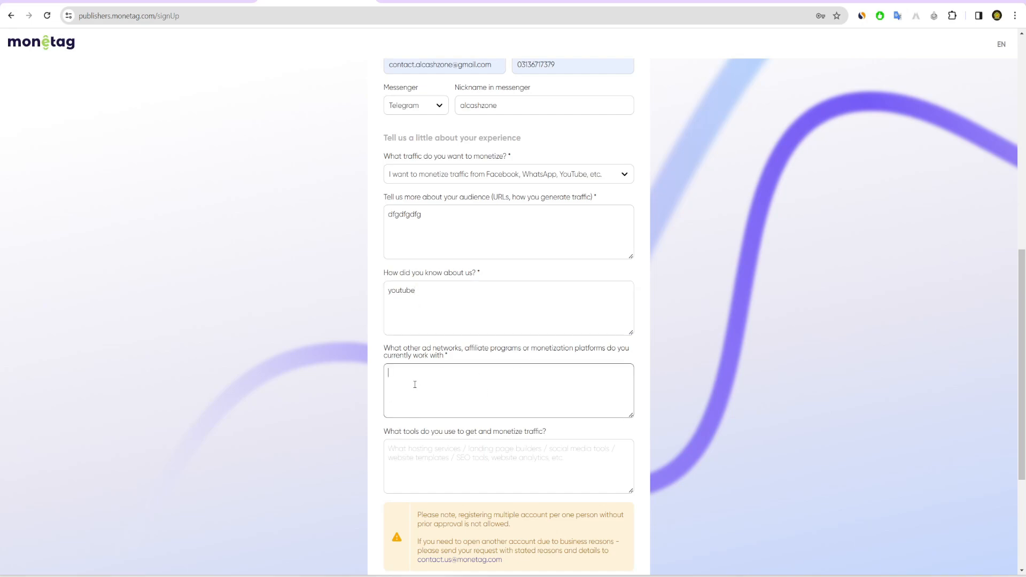
type("Adsterra")
Enter "landingpage" as the tool used to get and monetize traffic, and accept the terms and conditions
scroll(415, 385, "down", 2)
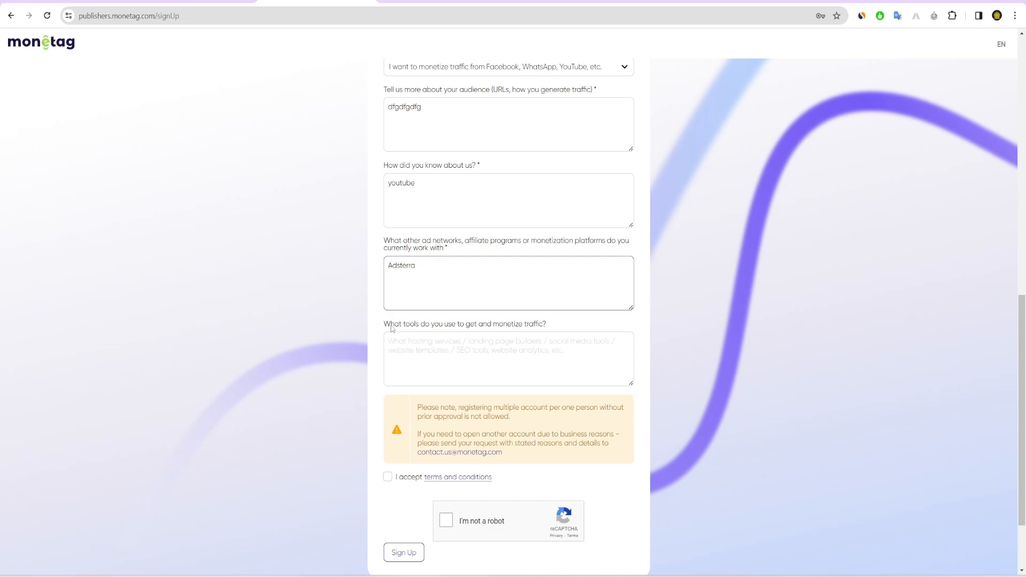
left_click(426, 343)
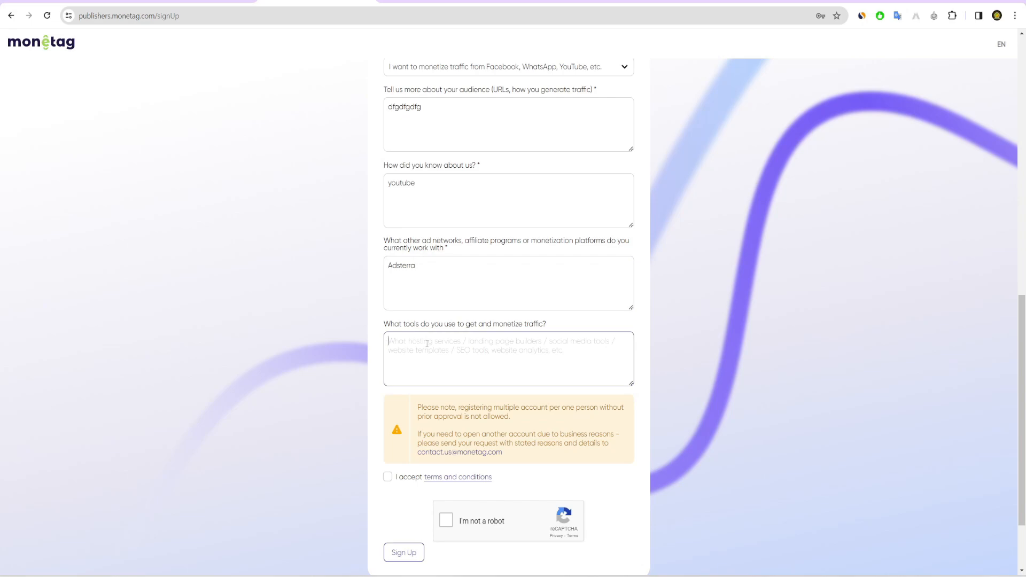
type("landingpage")
scroll(389, 426, "down", 1)
left_click(388, 423)
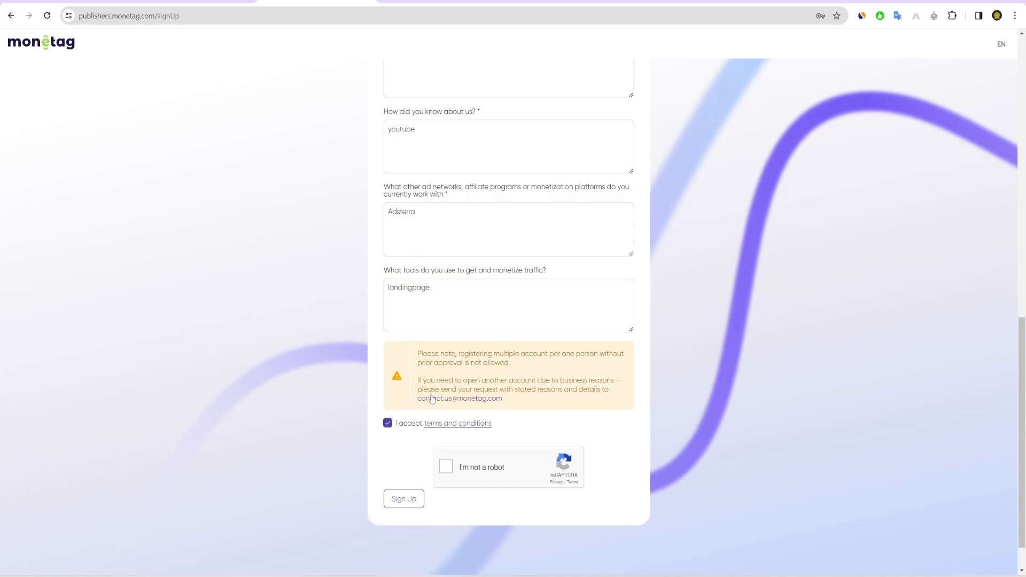
Complete the reCAPTCHA by selecting all images with stairs, and submit the sign-up form
left_click(446, 468)
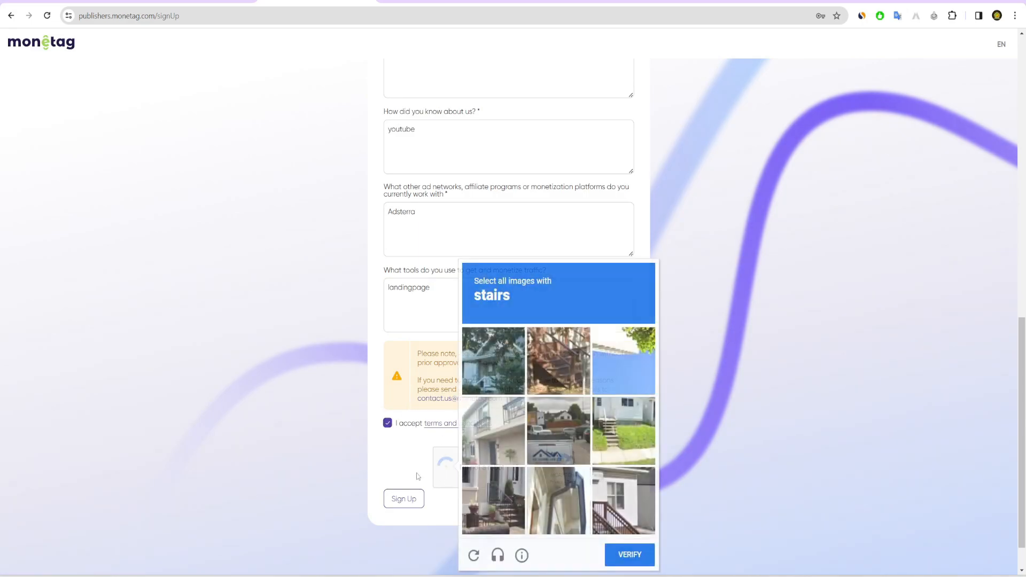
left_click(568, 377)
left_click(623, 432)
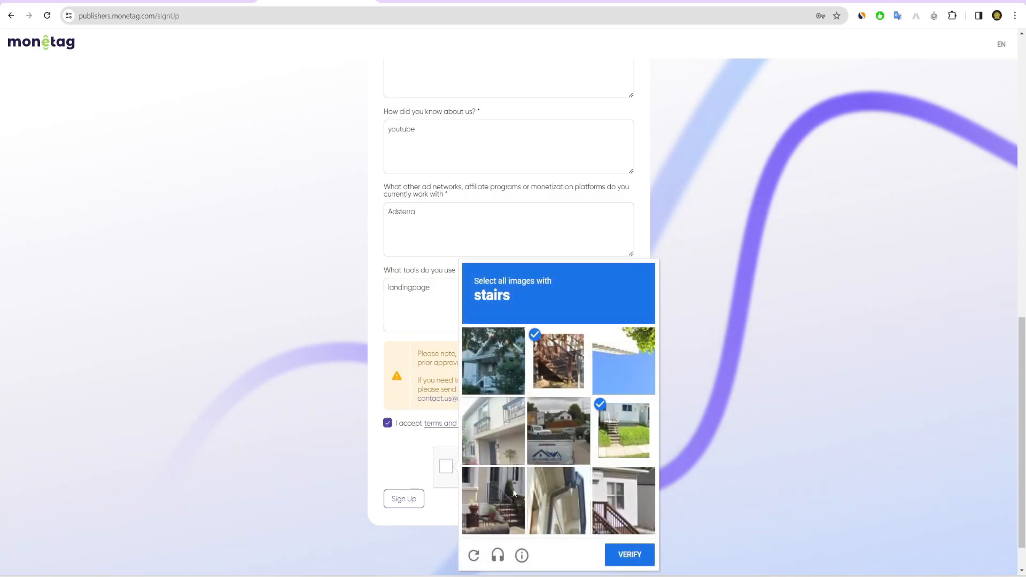
left_click(512, 494)
left_click(619, 508)
left_click(628, 554)
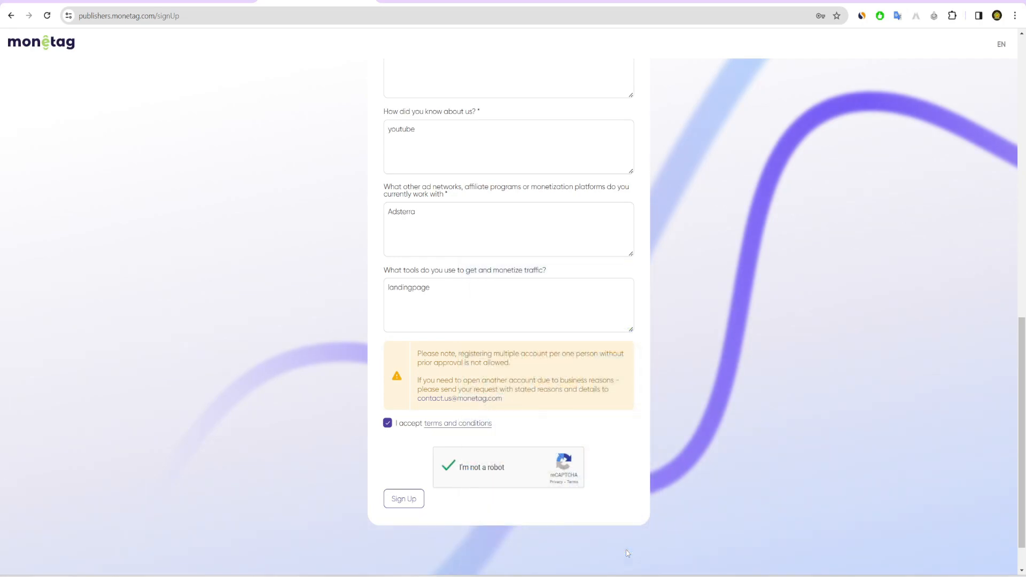
left_click(402, 500)
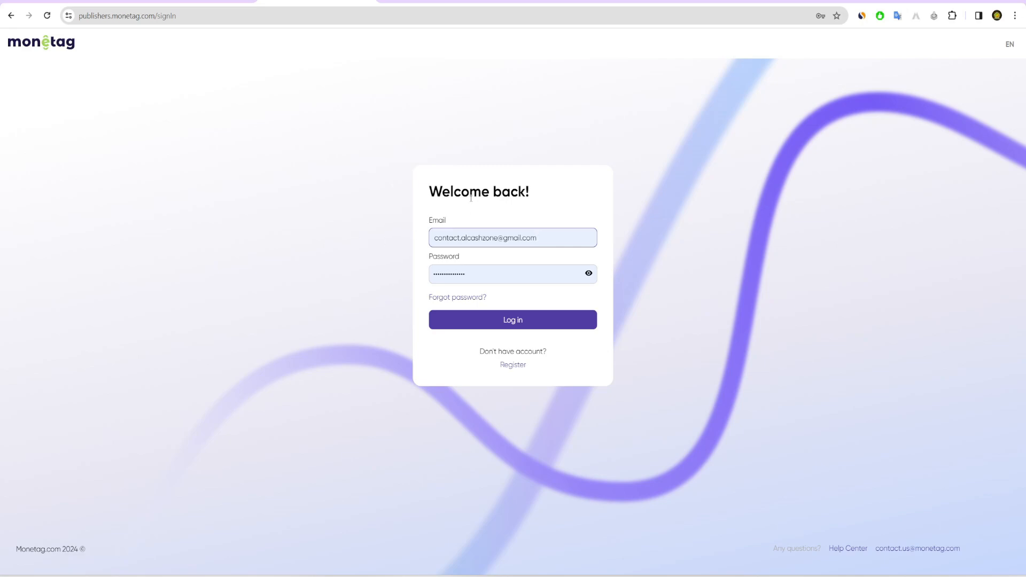
Log in to the publisher account with the prefilled credentials and dismiss the browser's password tip
left_click(512, 322)
left_click(512, 323)
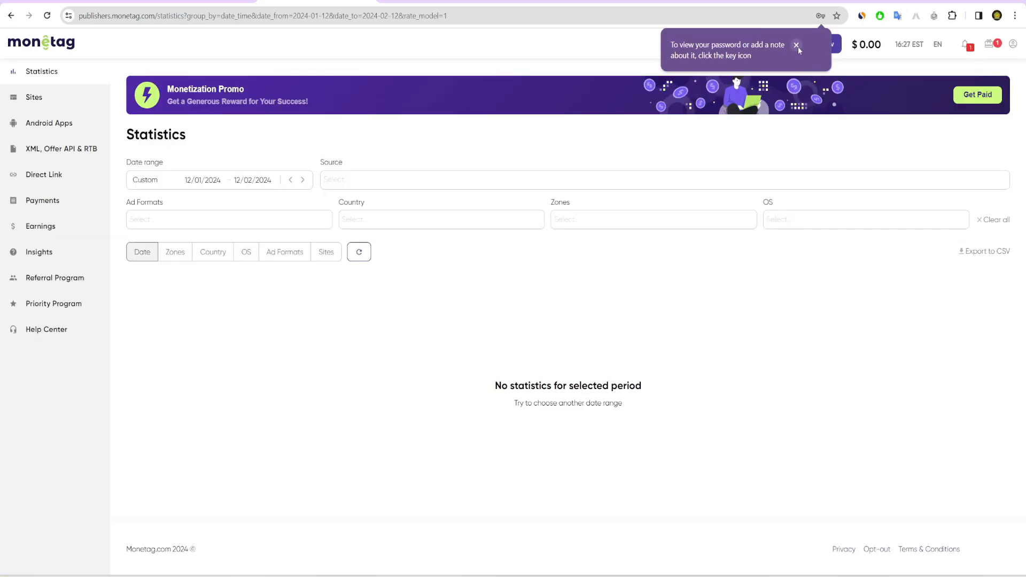
left_click(797, 45)
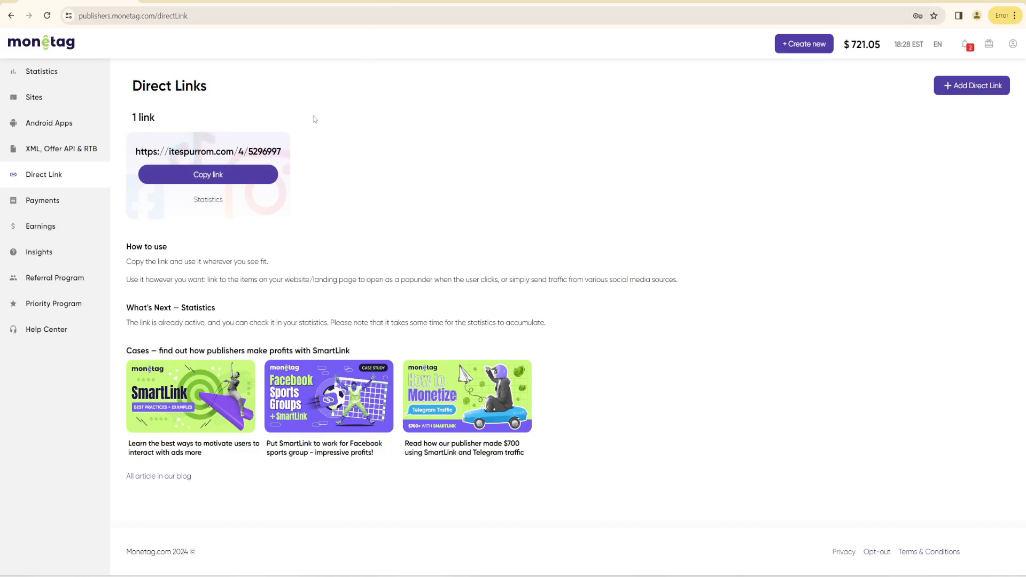
Copy the existing direct link from the Direct Links page
left_click(239, 172)
left_click(203, 173)
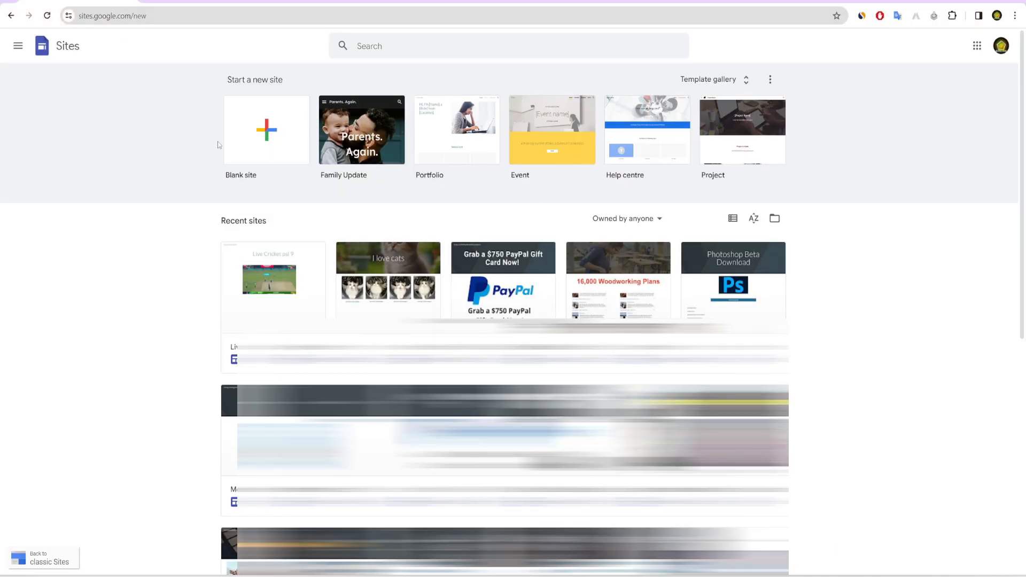
Create a blank site in Google Sites and replace the page title with "PSl 9 Live Match"
left_click(277, 143)
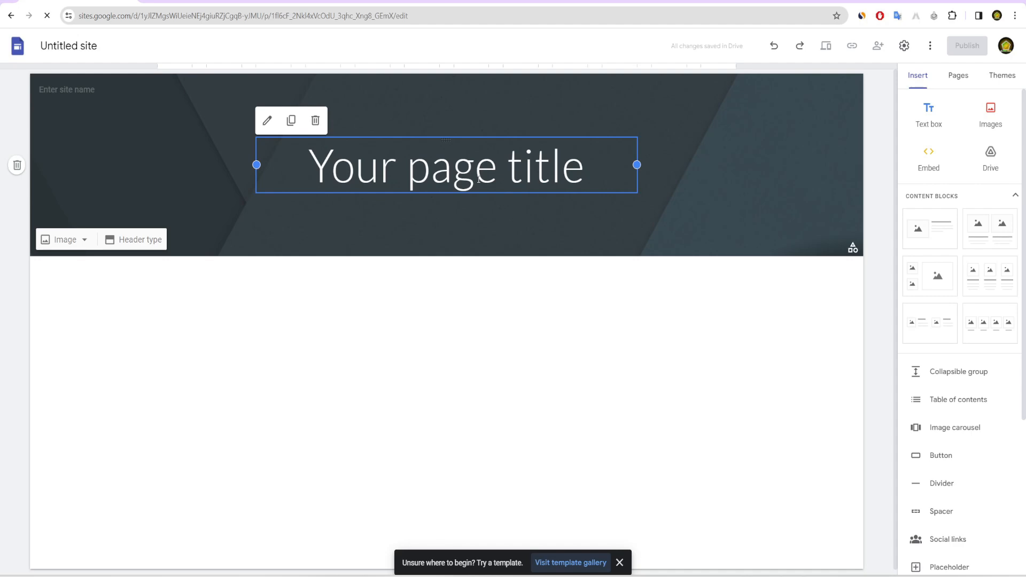
left_click(478, 179)
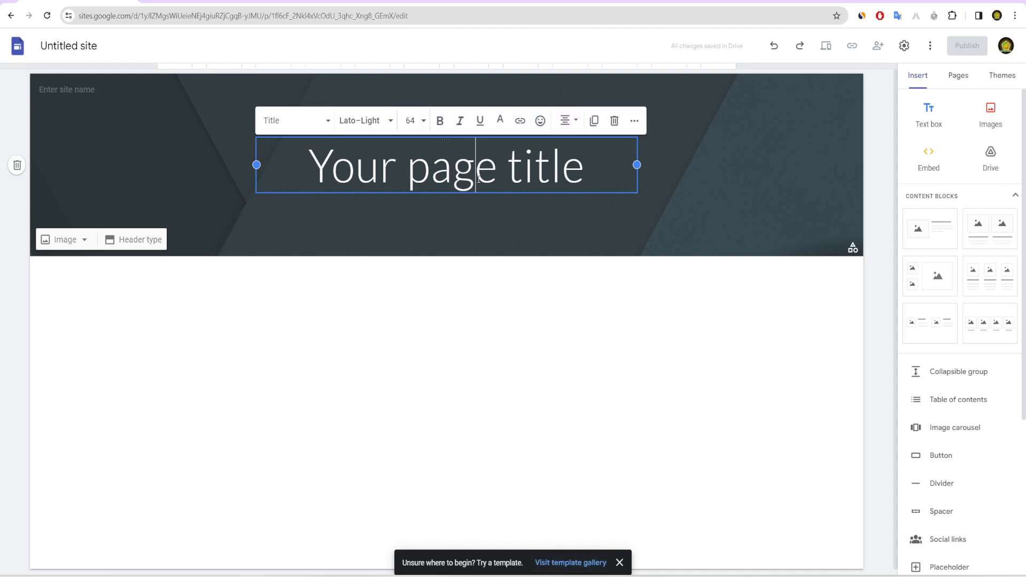
key("ctrl+a")
key("ctrl+v")
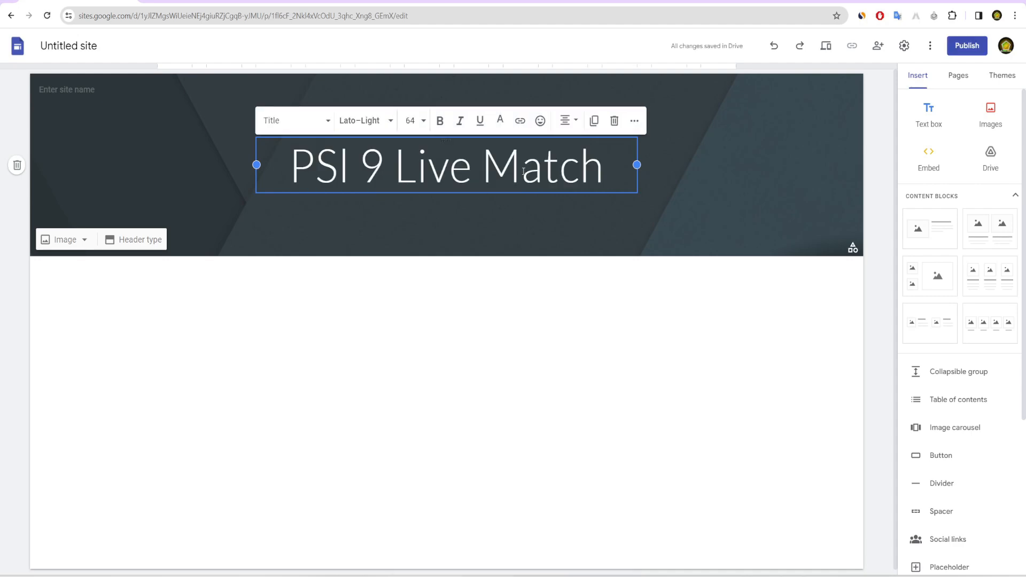
Change the page header to the title-only type without a banner image
left_click(458, 214)
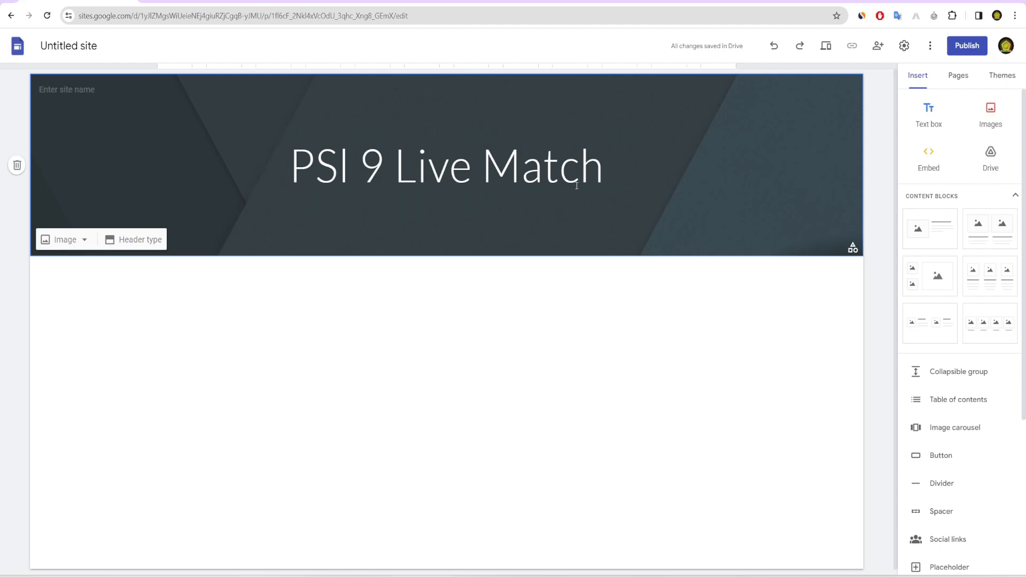
left_click(136, 239)
left_click(272, 235)
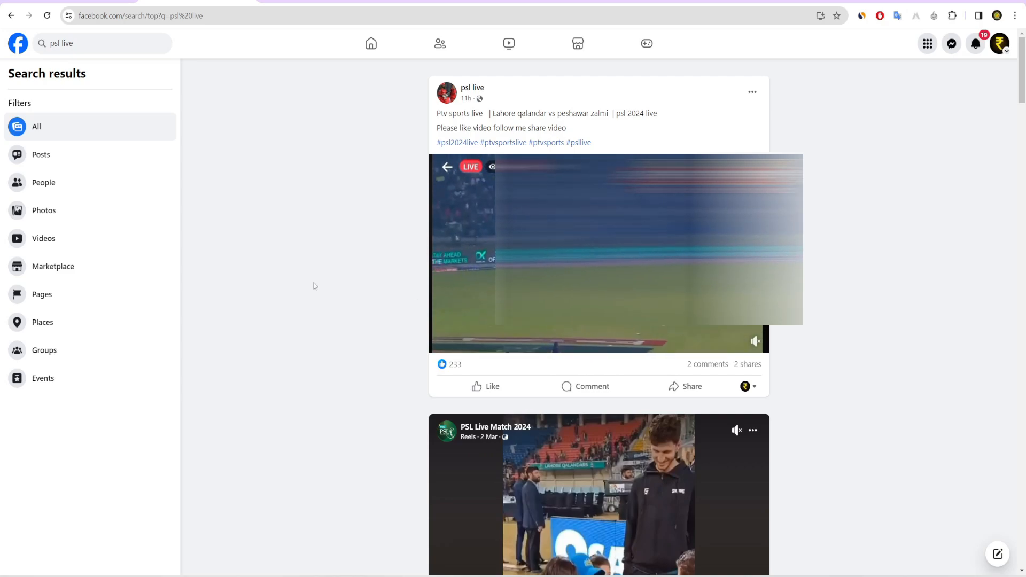
On Facebook, copy the embed code of the psl live video post from the search results
left_click(686, 386)
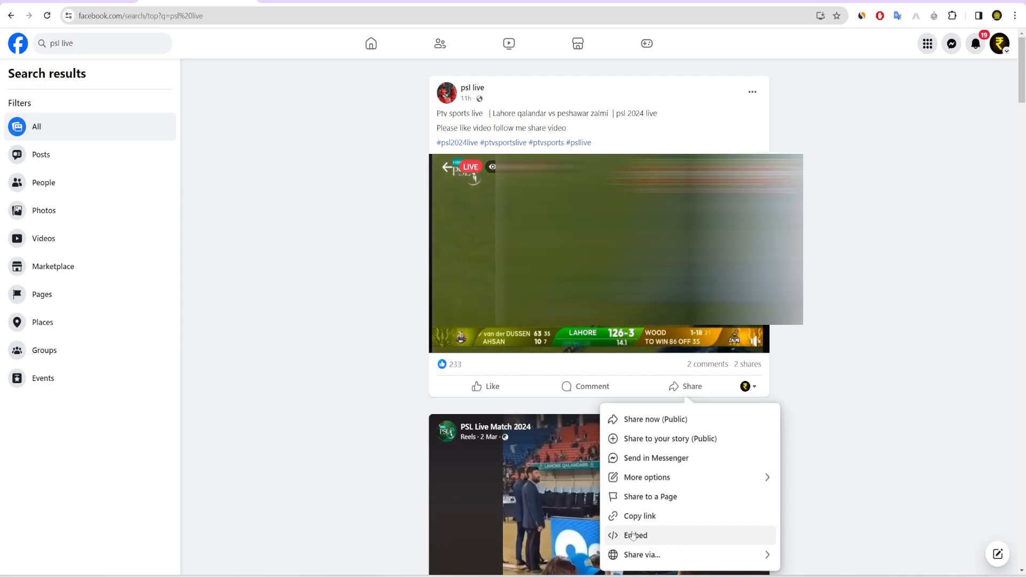
left_click(629, 535)
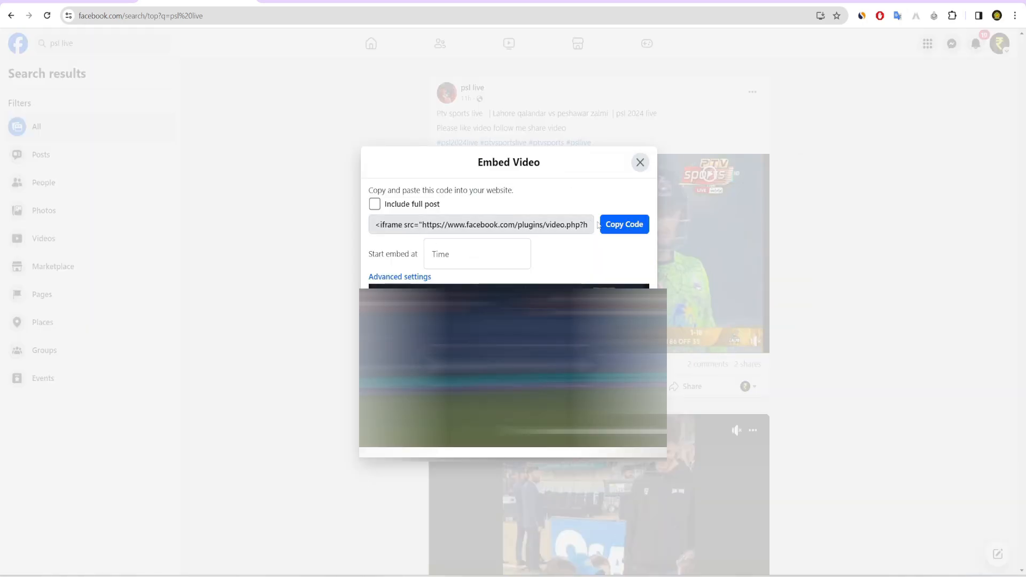
left_click(617, 225)
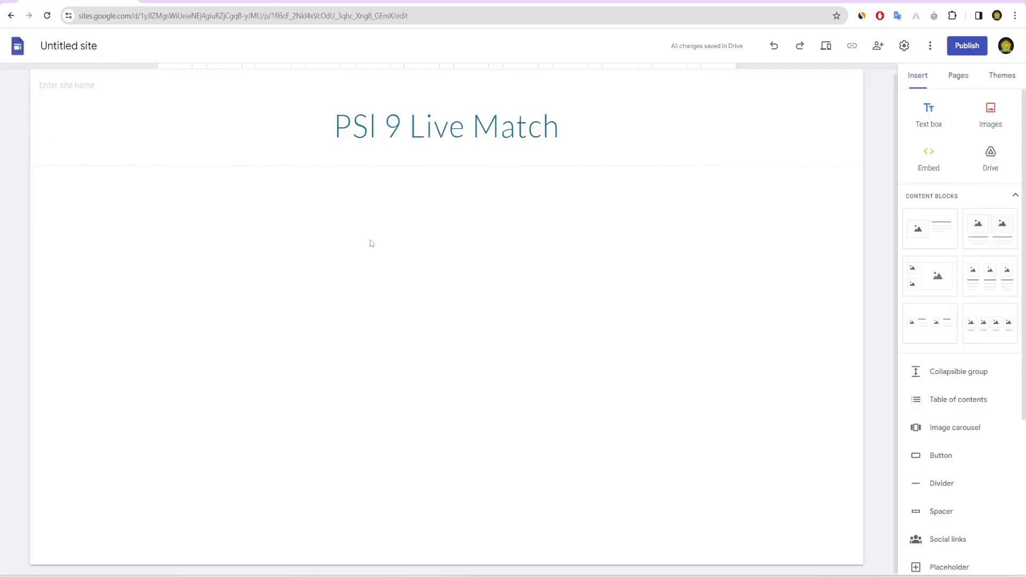
Embed the copied Facebook video iframe code in the Google Sites page below the title
left_click(934, 169)
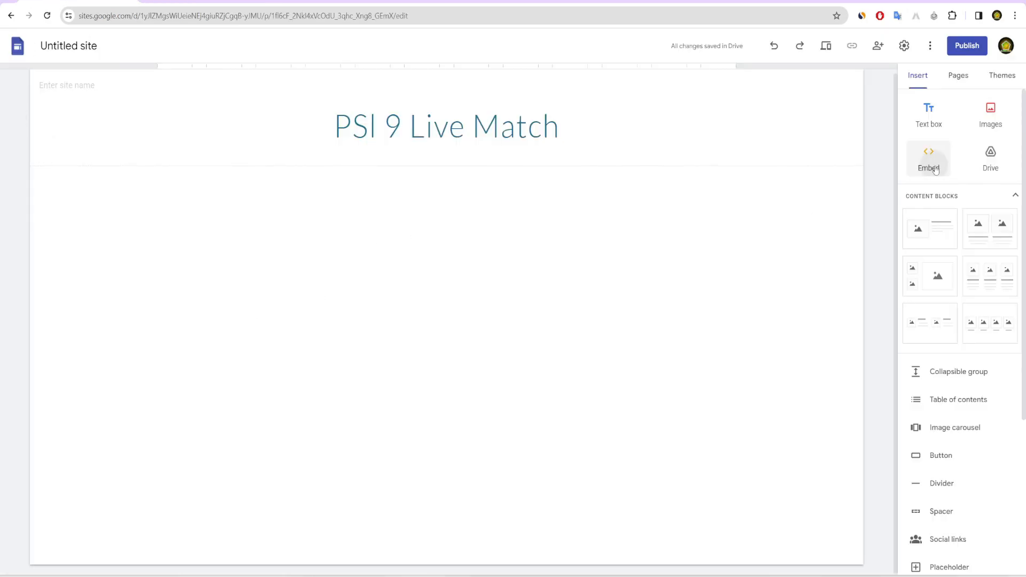
left_click(443, 273)
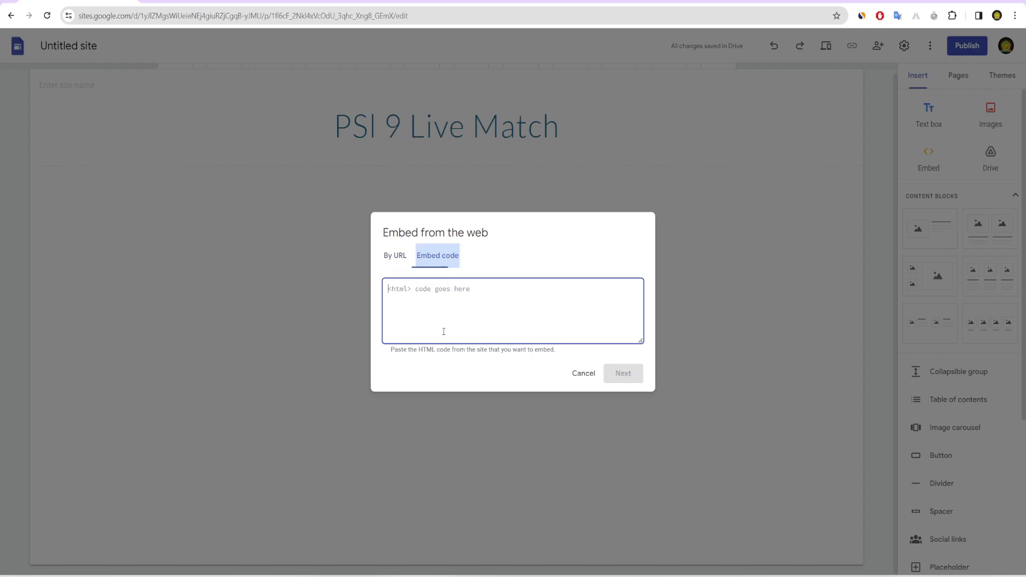
key("ctrl+v")
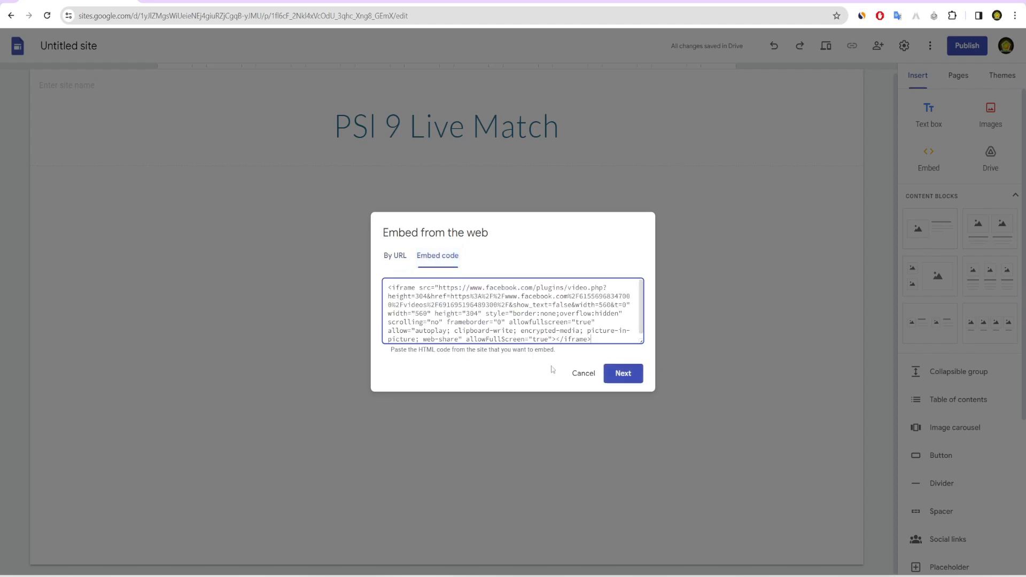
left_click(623, 373)
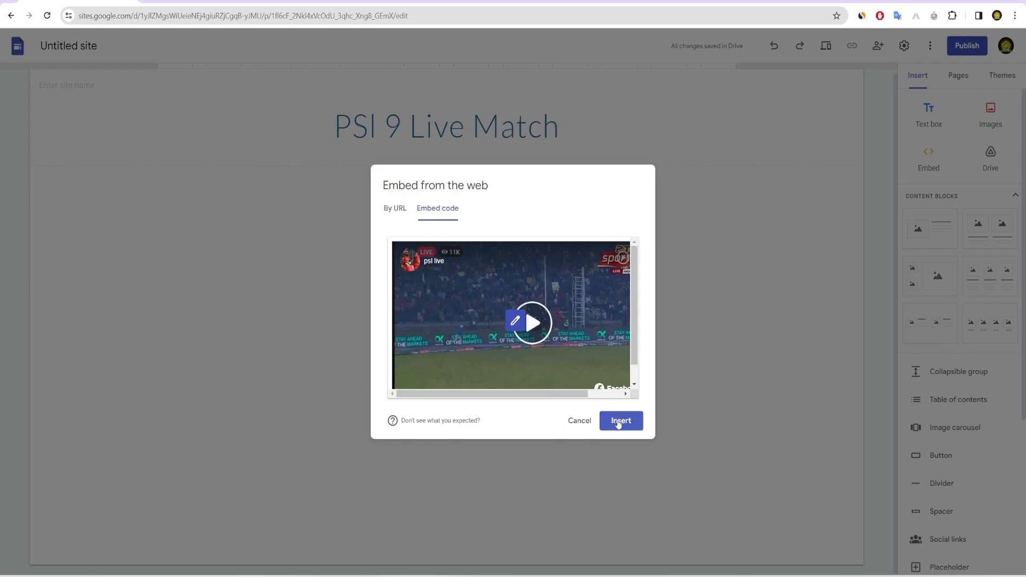
left_click(620, 420)
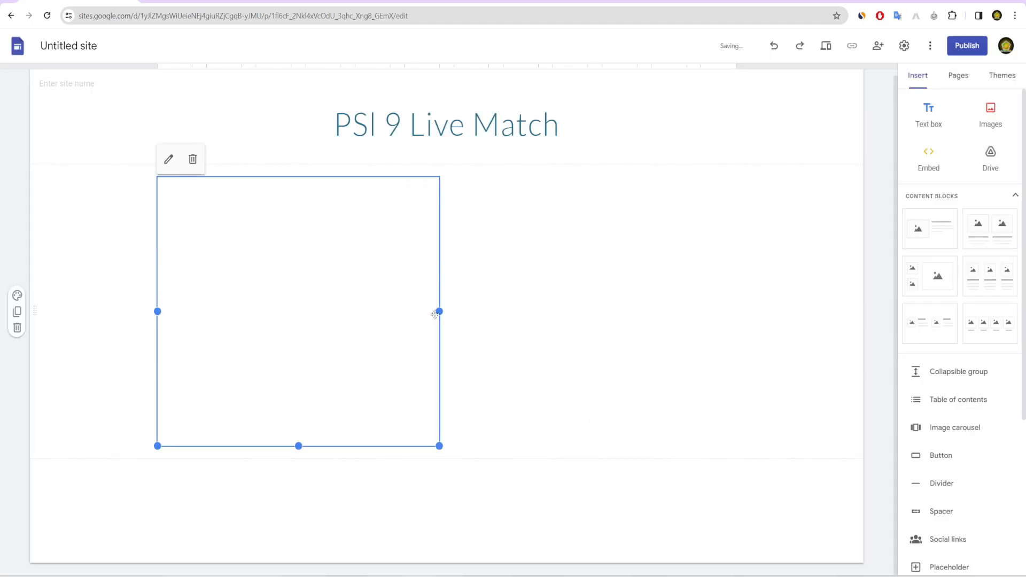
Shrink the embedded Facebook video's frame to fit the player and centre it below the page title
left_click_drag(300, 447, 319, 352)
left_click_drag(328, 298, 449, 294)
left_click(450, 401)
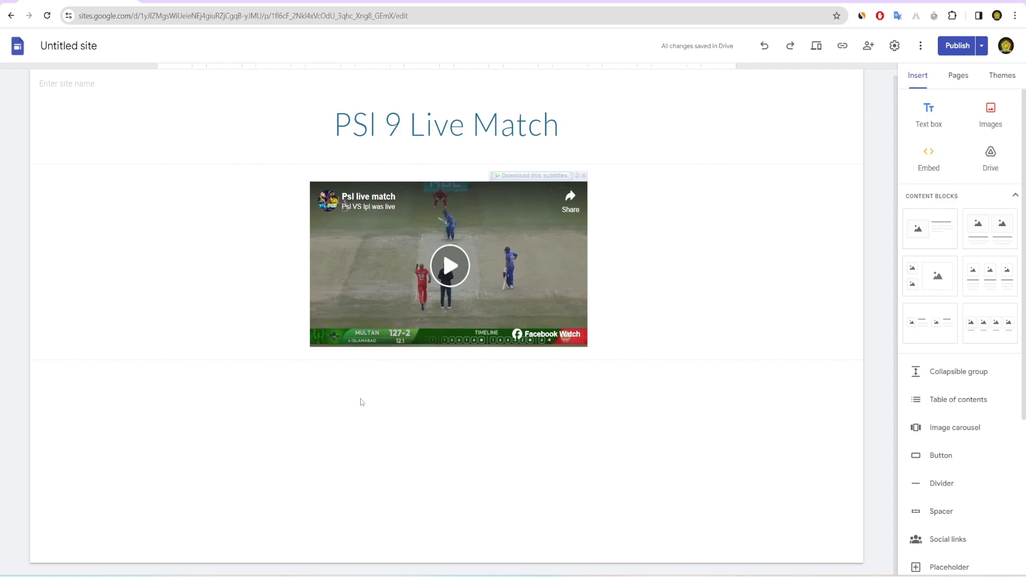
left_click(949, 457)
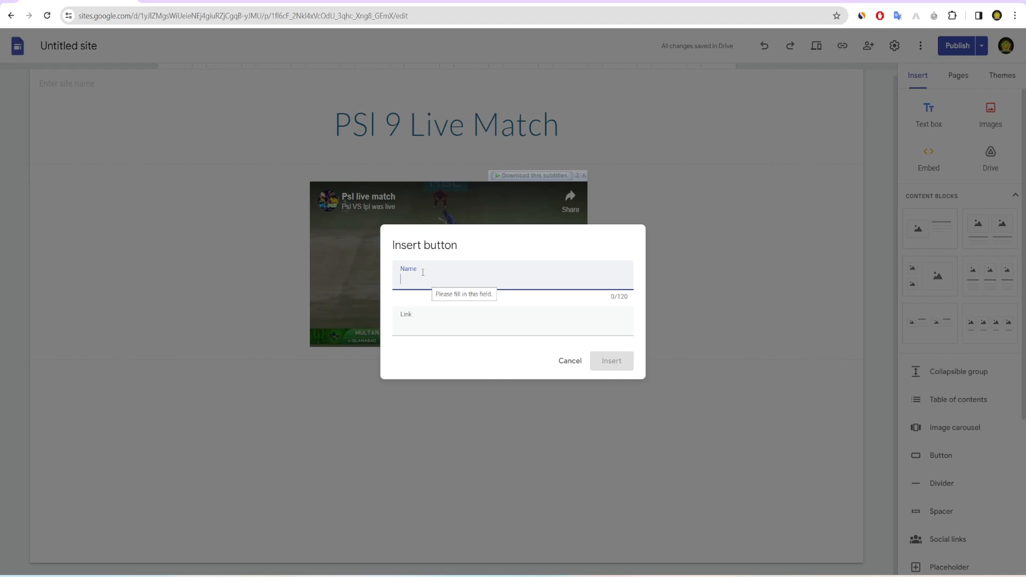
type("Get Best ")
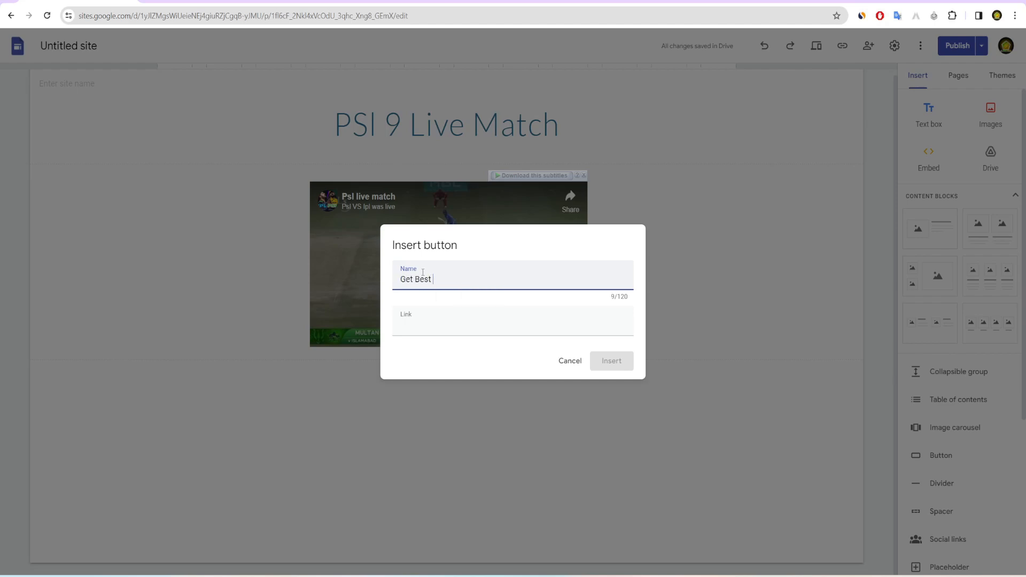
type("Offers")
left_click(417, 326)
key("ctrl+v")
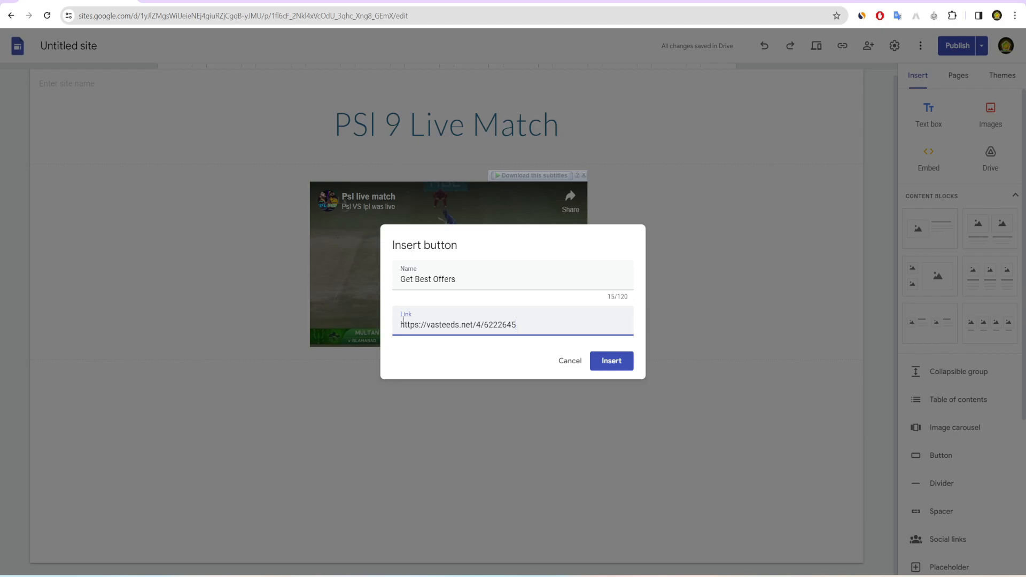
left_click(612, 361)
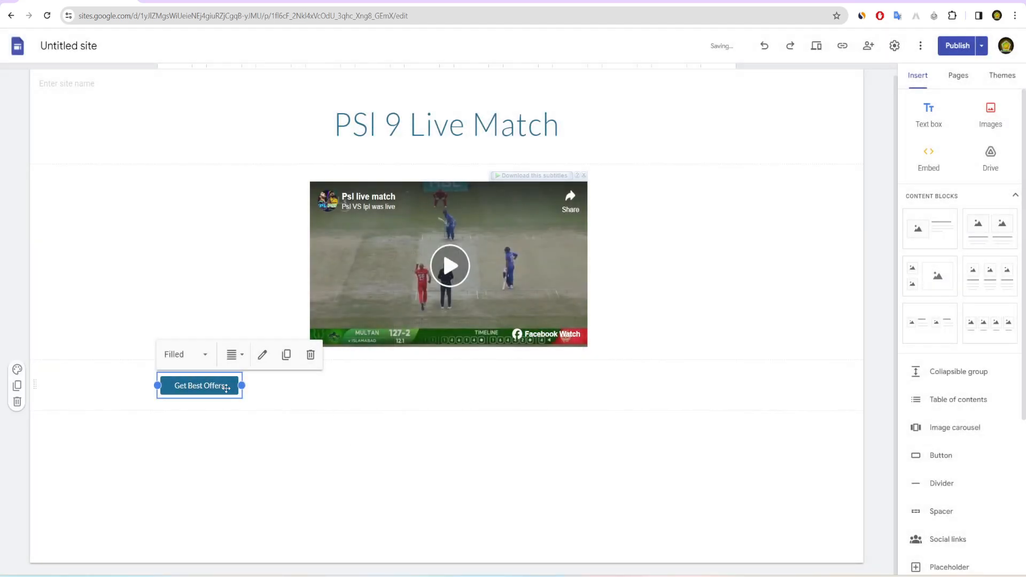
Widen the Get Best Offers button to about twice its width and centre it under the video
left_click_drag(242, 385, 340, 385)
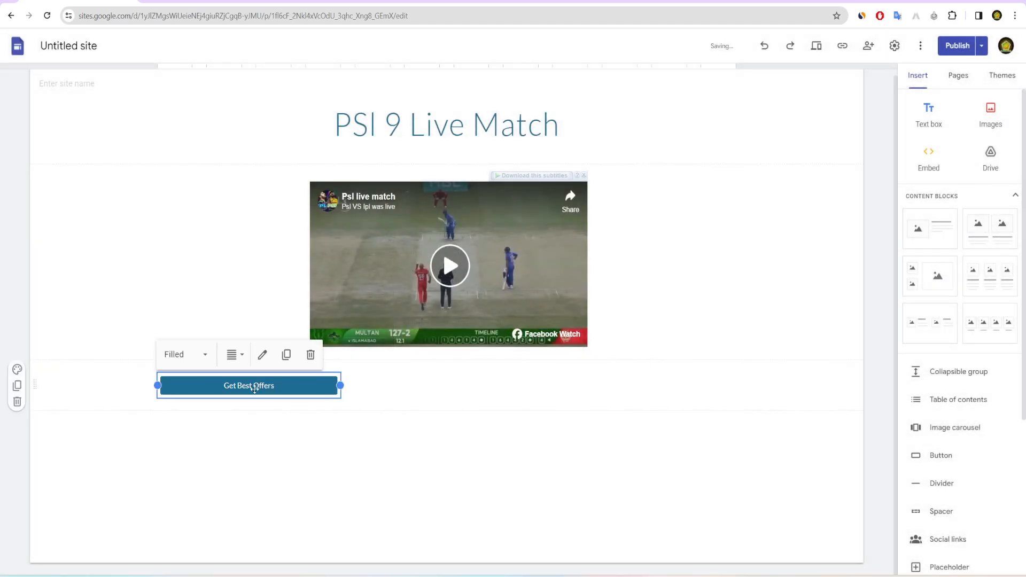
left_click_drag(254, 389, 465, 386)
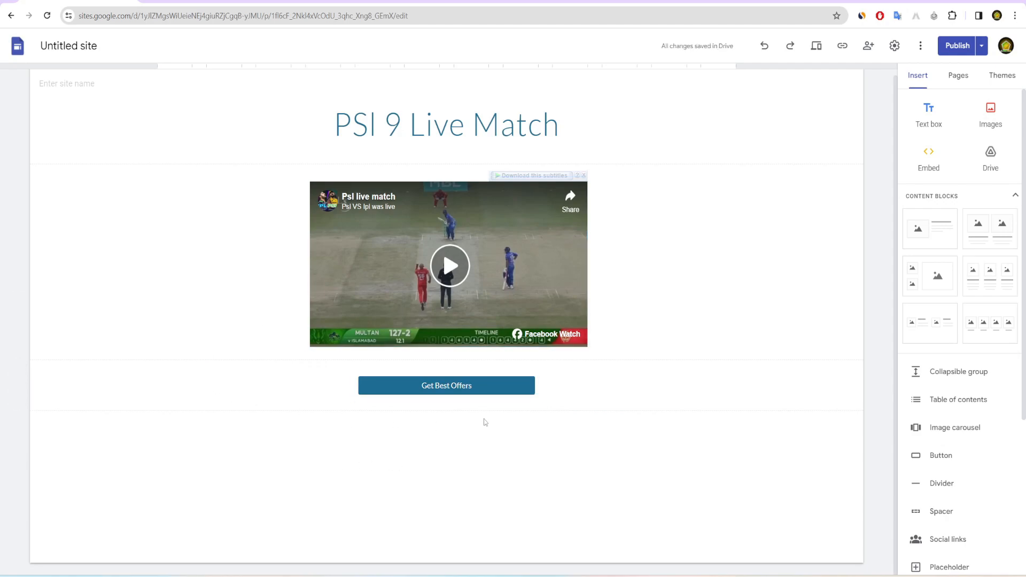
mouse_move(478, 386)
left_mouse_down()
mouse_move(503, 390)
mouse_move(475, 382)
left_mouse_up()
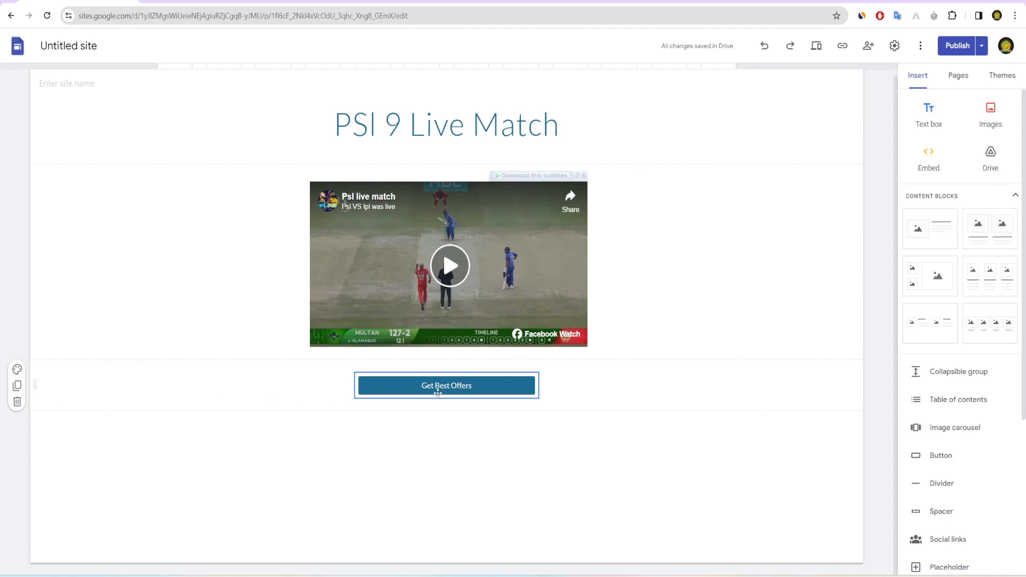
Duplicate the button's section and rename the copied button "Treding offers for you", keeping the same link
left_click(17, 386)
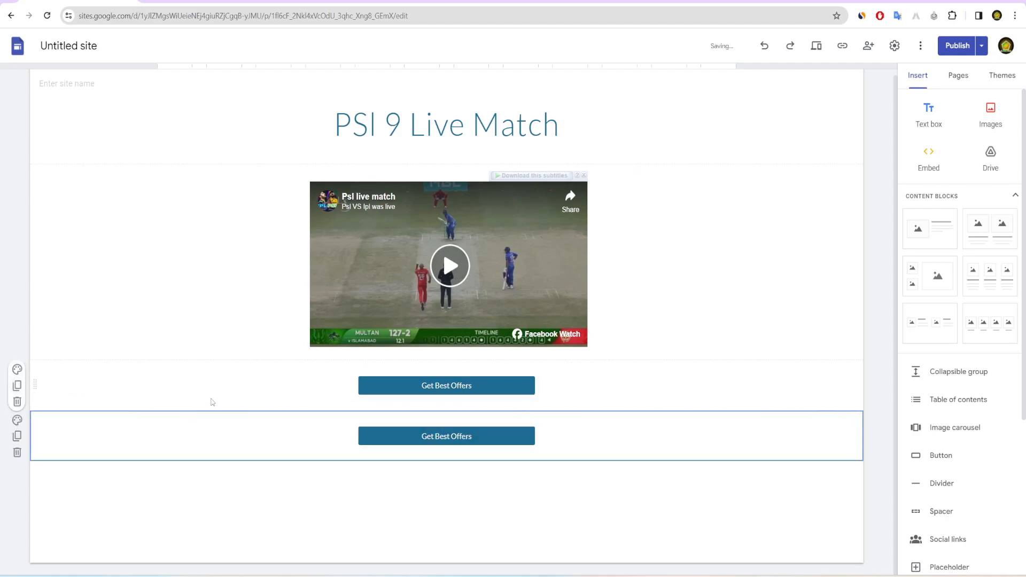
left_click(453, 435)
left_click(462, 406)
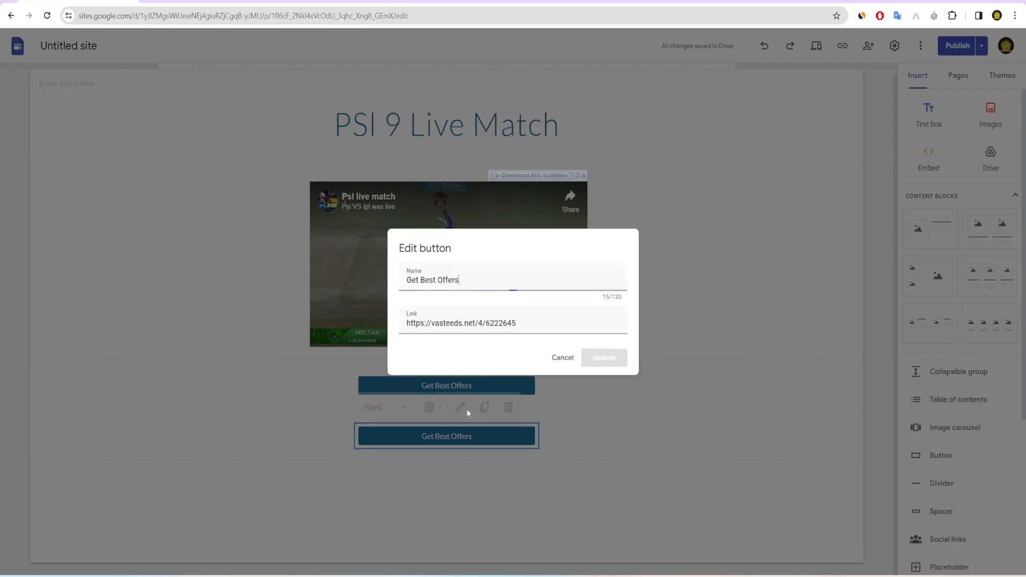
left_click_drag(476, 286, 371, 280)
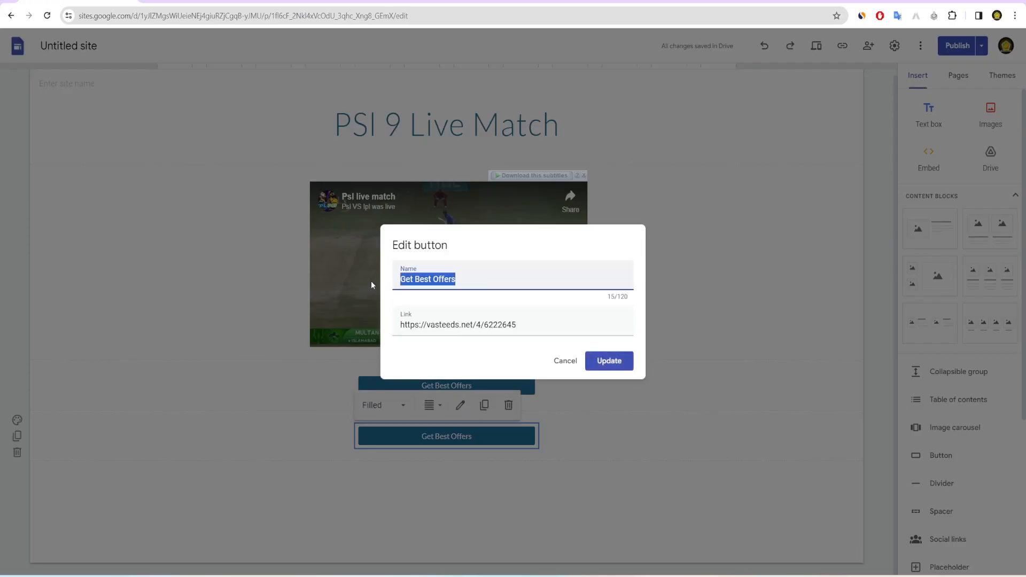
type("Tre")
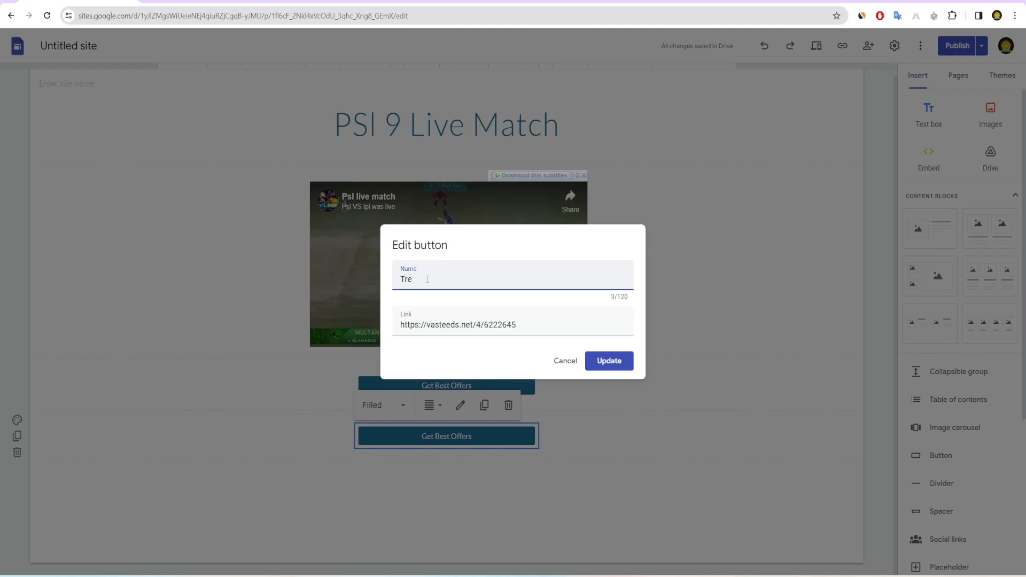
type("ding offers for you")
left_click(611, 360)
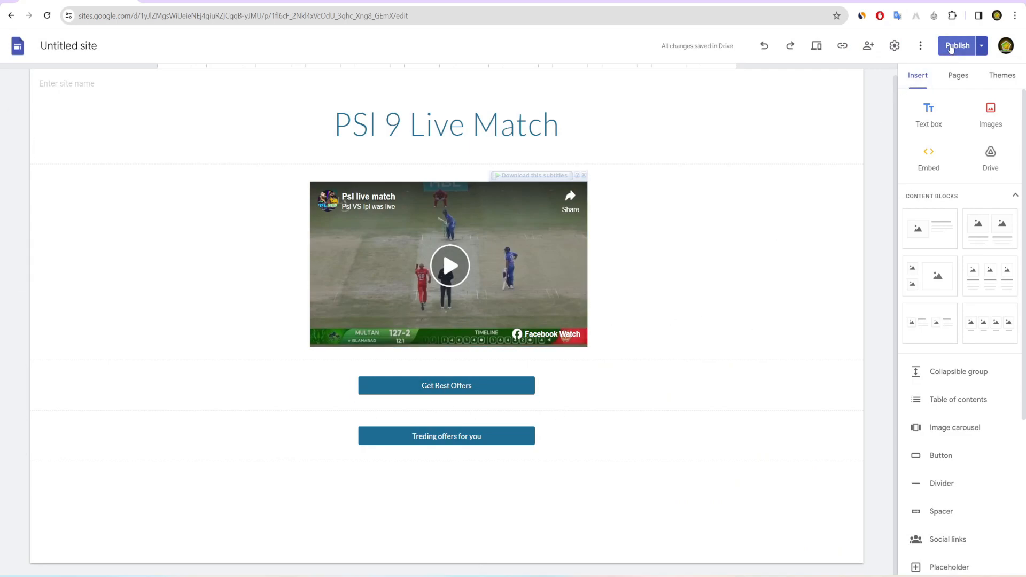
Publish the site under the web address dfghdfgdfgdfsgdf and open the published page
left_click(958, 46)
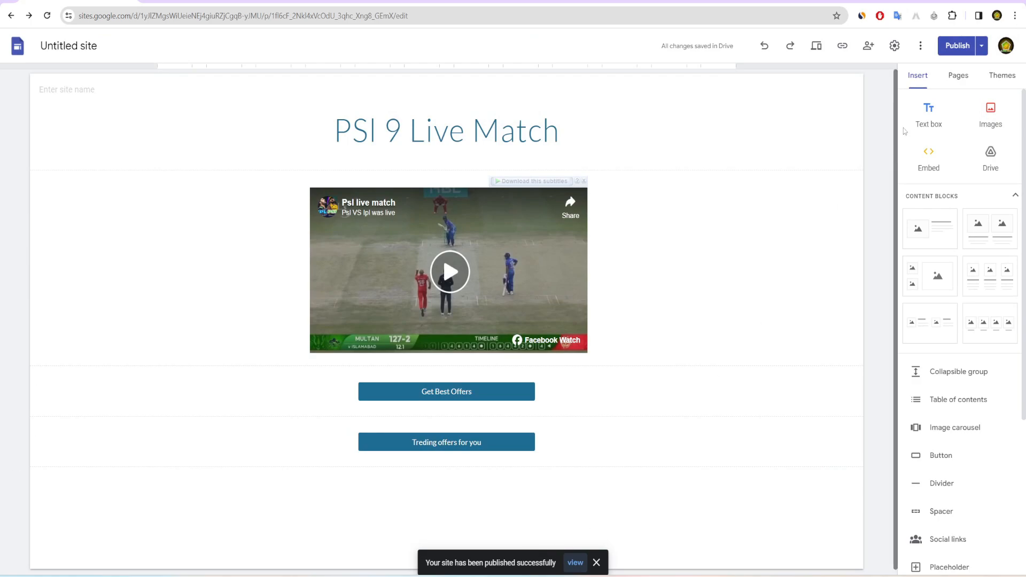
left_click(982, 46)
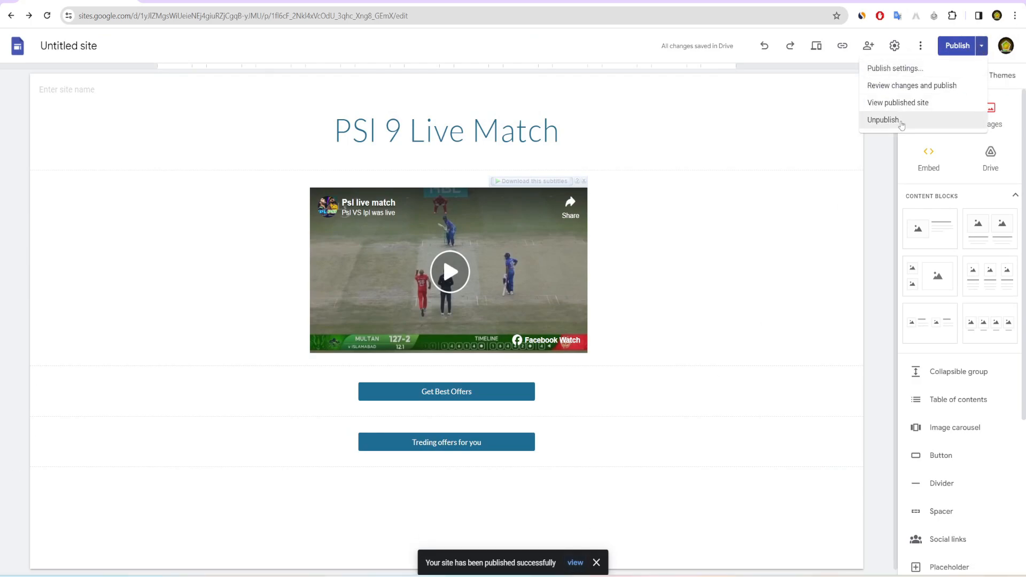
left_click(891, 104)
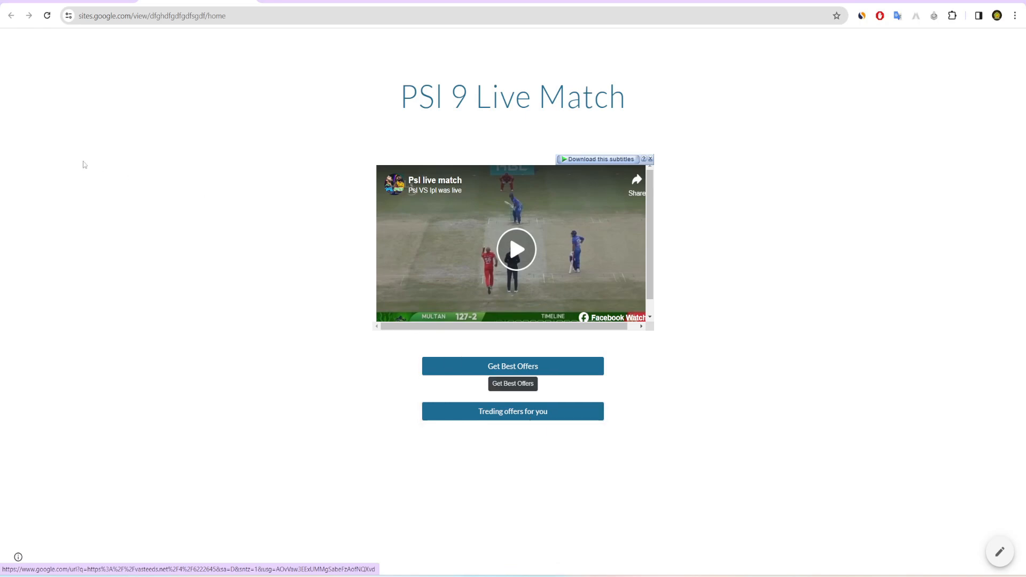
Copy the published page's address, shorten it at shorturl.at, and copy the resulting short URL
left_click(151, 17)
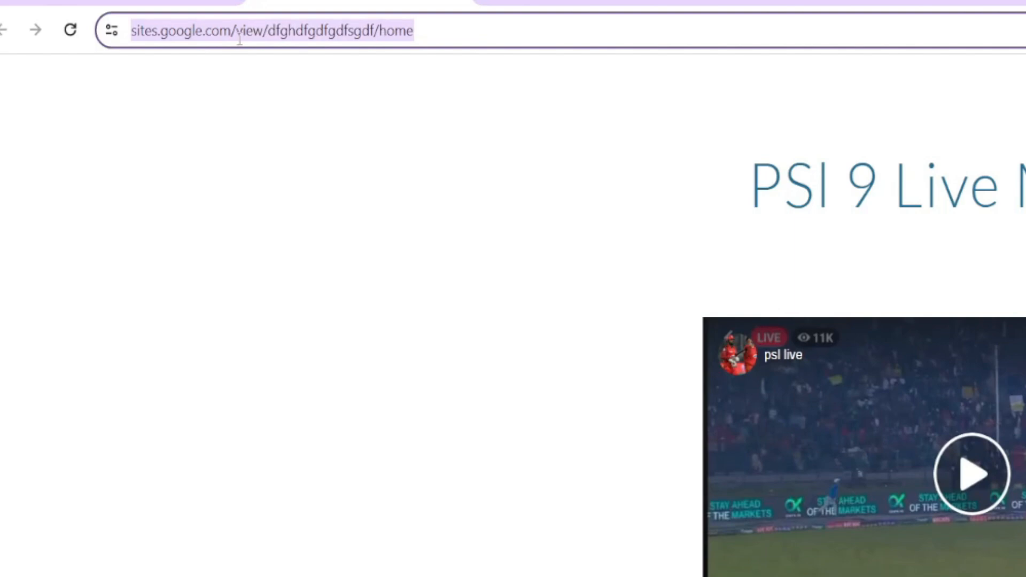
key("ctrl+t")
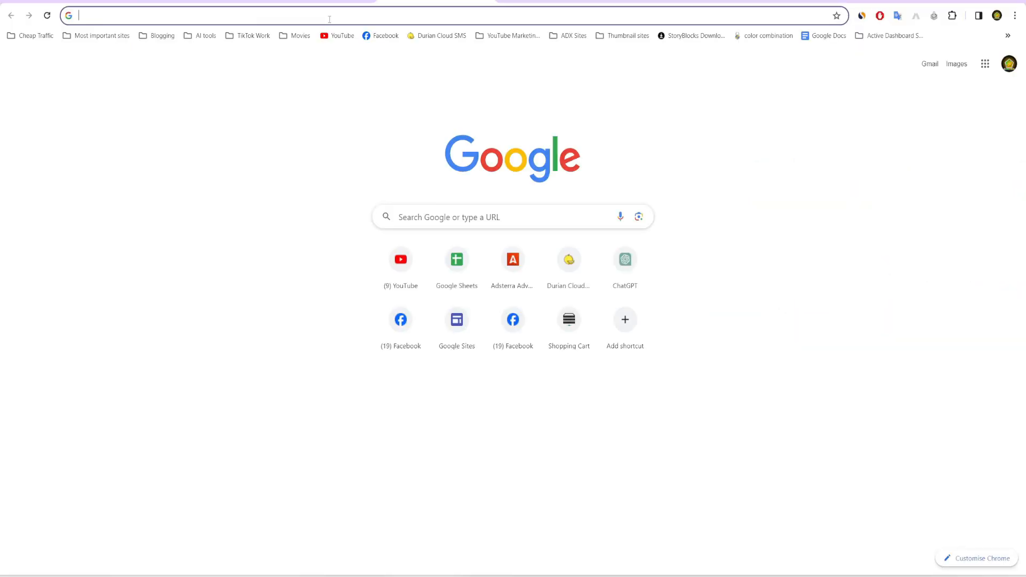
type("shorturl.at")
key("Return")
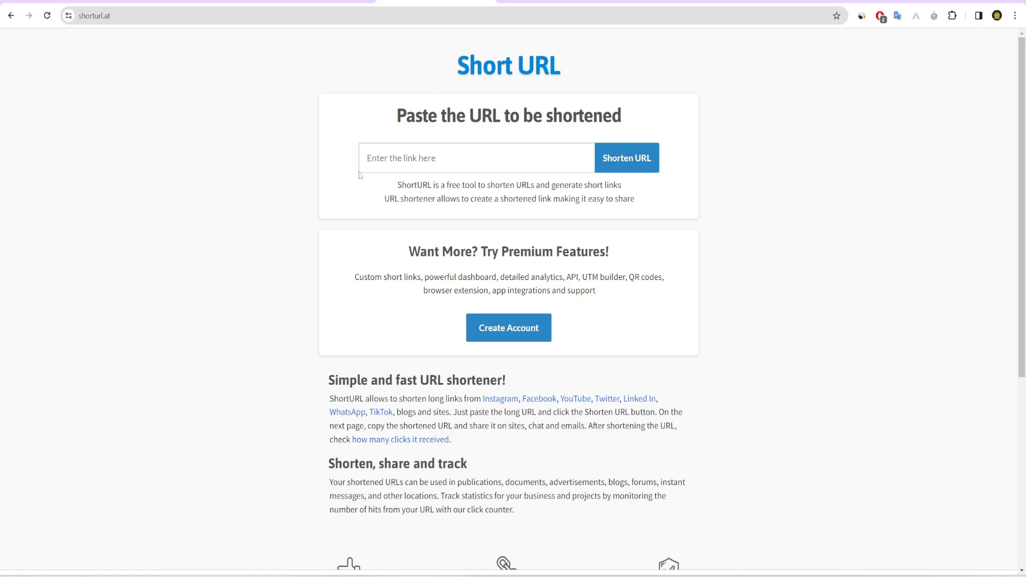
left_click(410, 156)
key("ctrl+v")
left_click(615, 163)
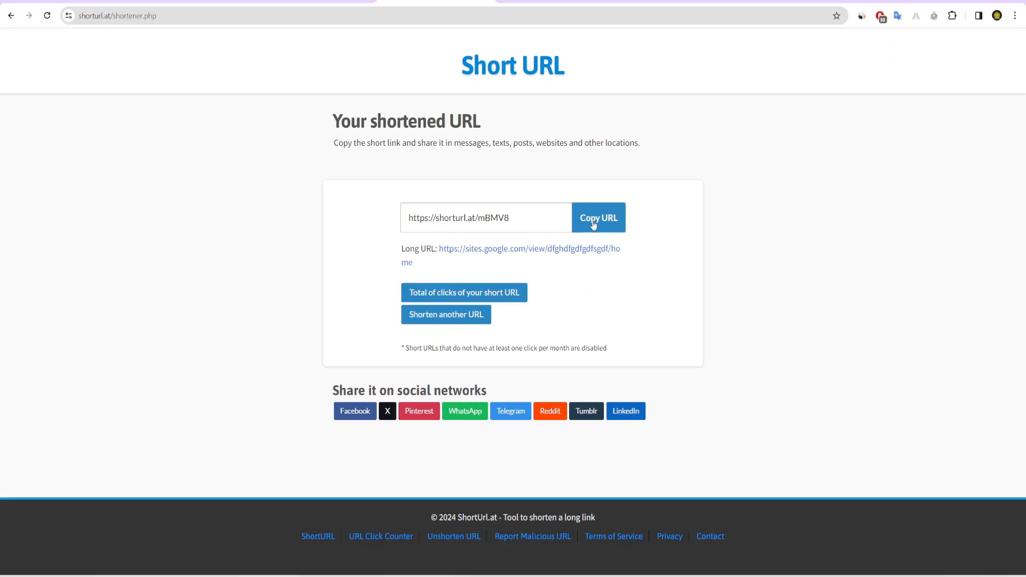
left_click(593, 223)
On Facebook, start a live video setup for the Reels 2 page with streaming software as the video source
key("ctrl+shift+Tab")
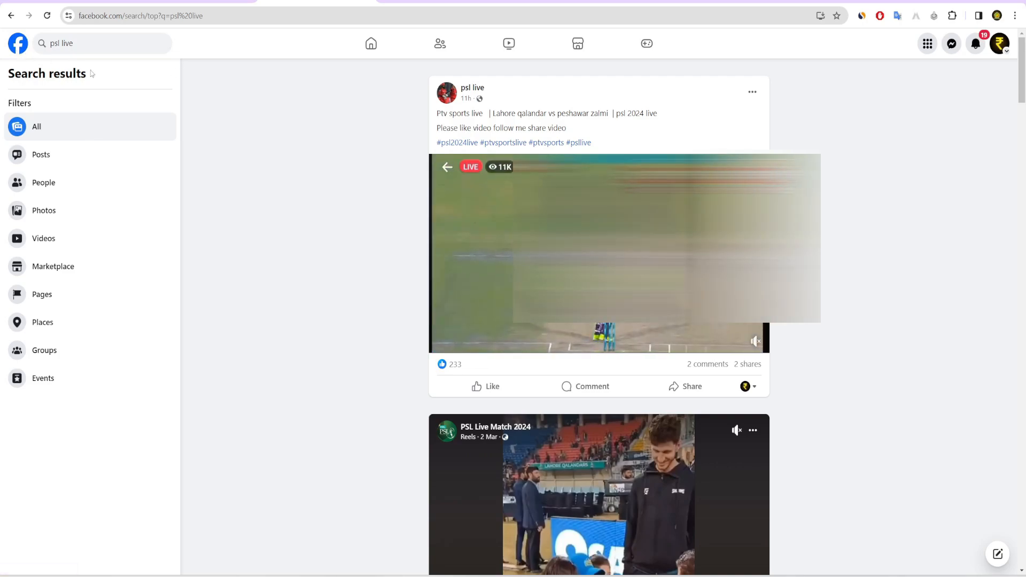
left_click(19, 45)
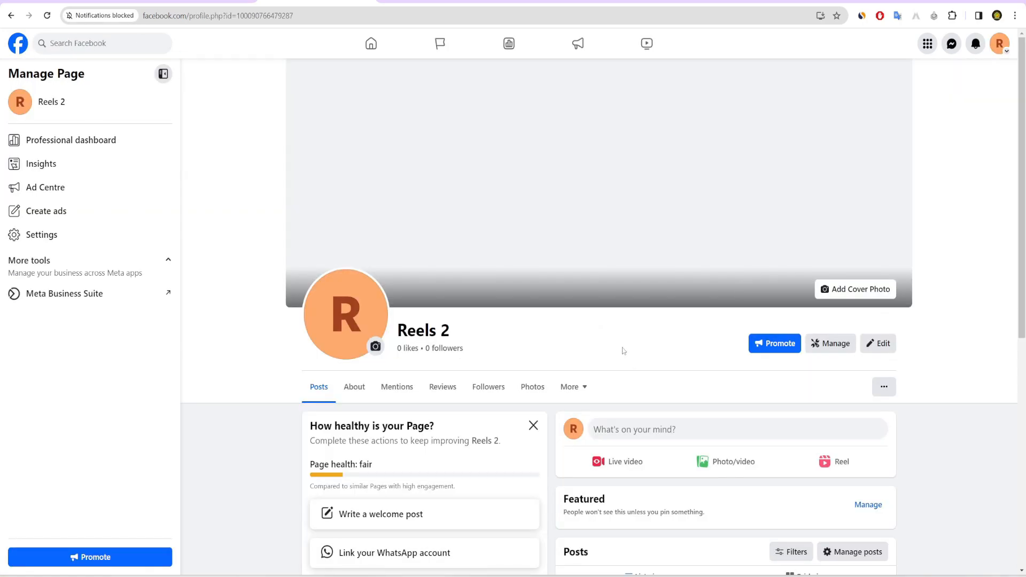
left_click(639, 467)
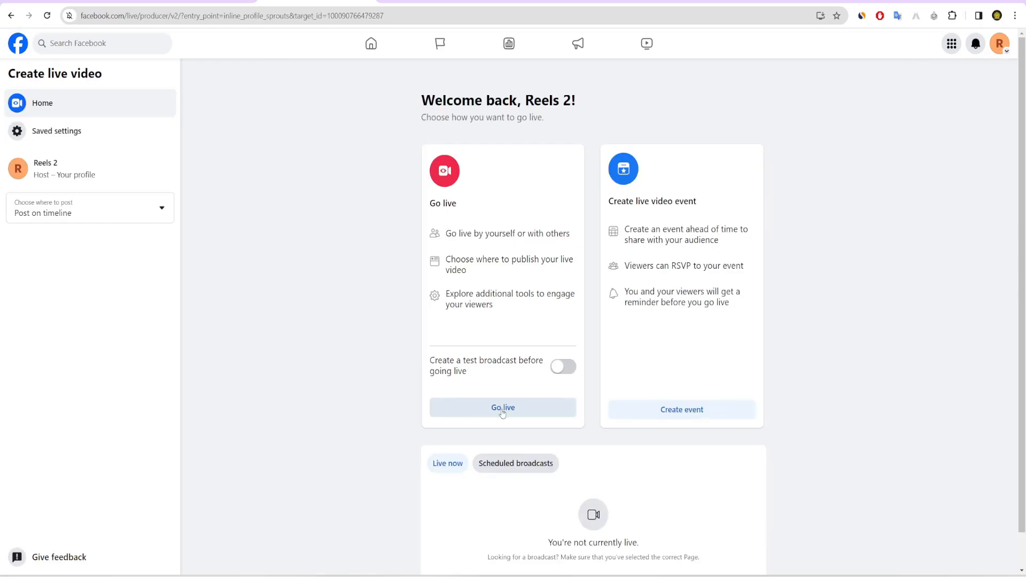
left_click(503, 409)
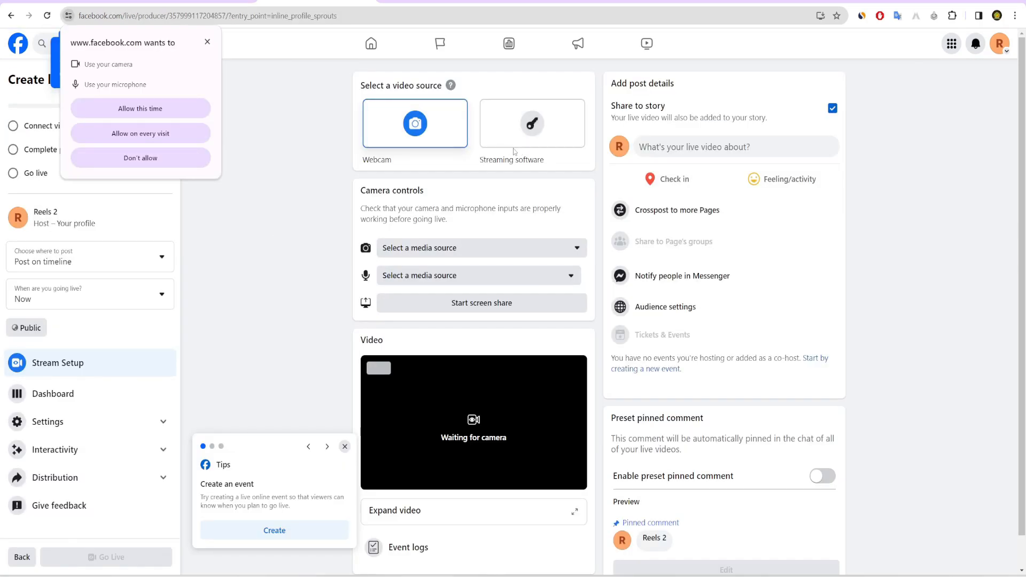
left_click(526, 143)
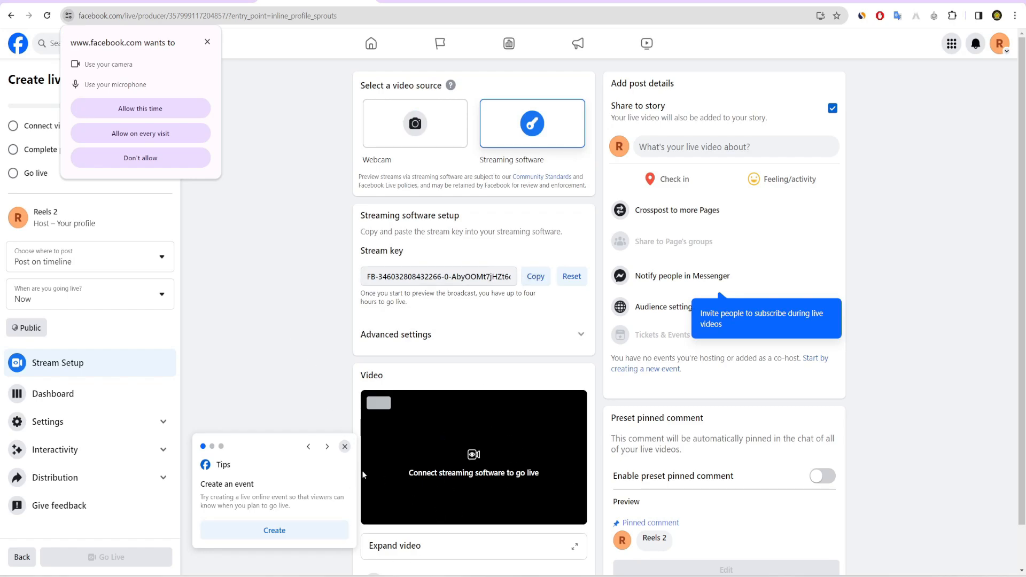
Dismiss the camera and microphone permission request and all the tips on the live video setup page
left_click(345, 446)
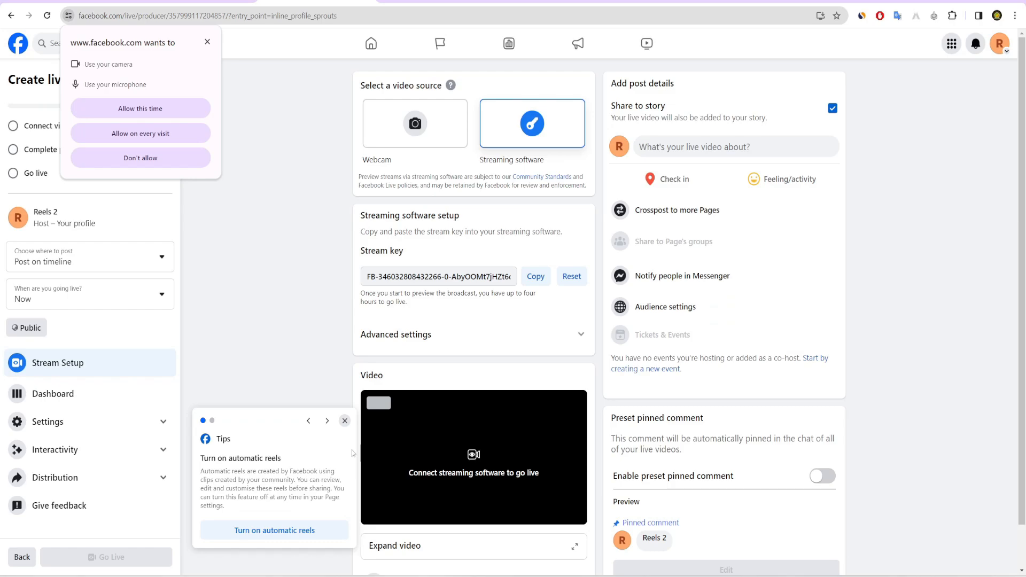
left_click(207, 42)
left_click(344, 421)
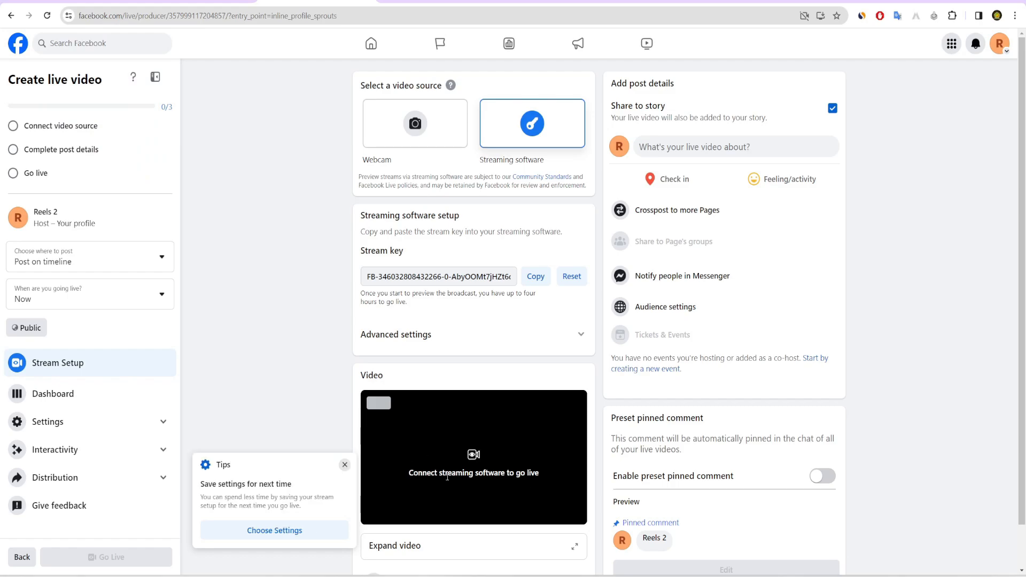
left_click(345, 464)
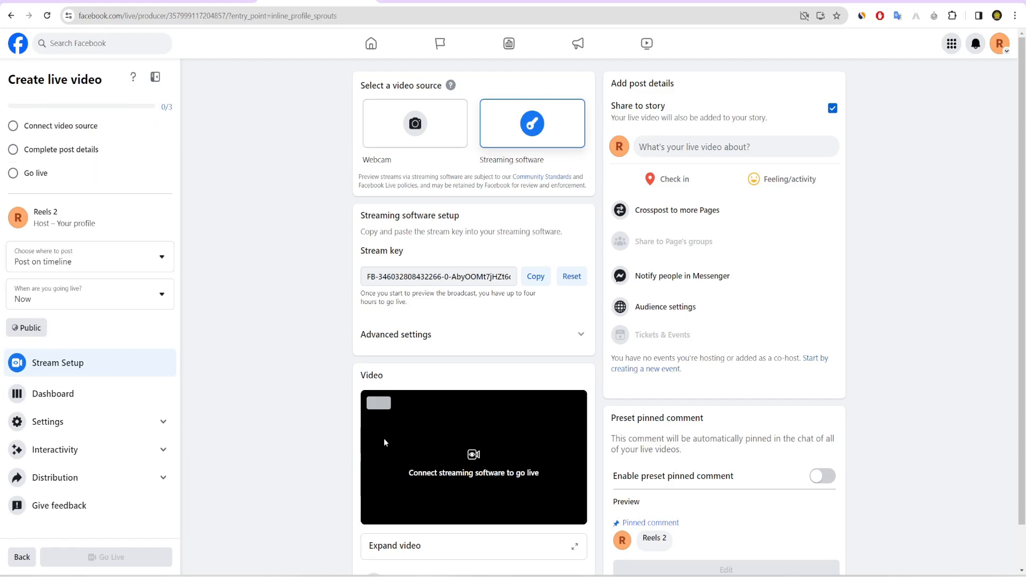
scroll(331, 395, "down", 1)
scroll(332, 395, "up", 1)
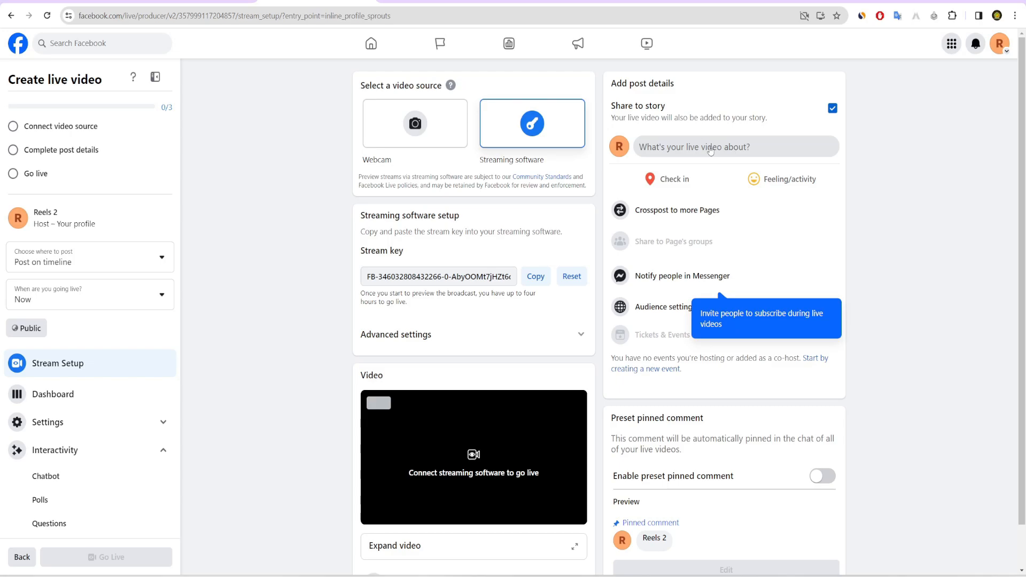
left_click(710, 151)
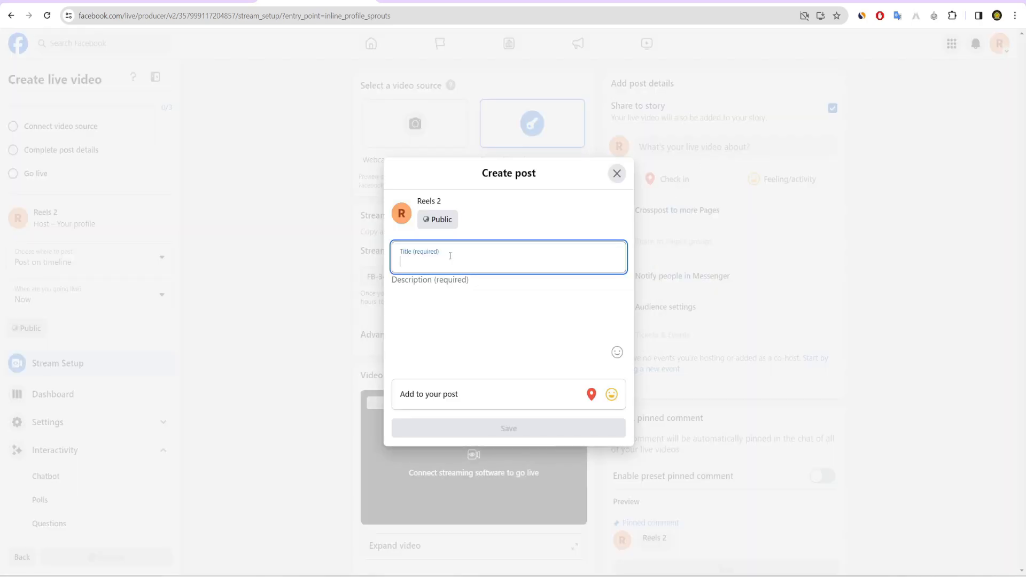
type("Watch Live full match")
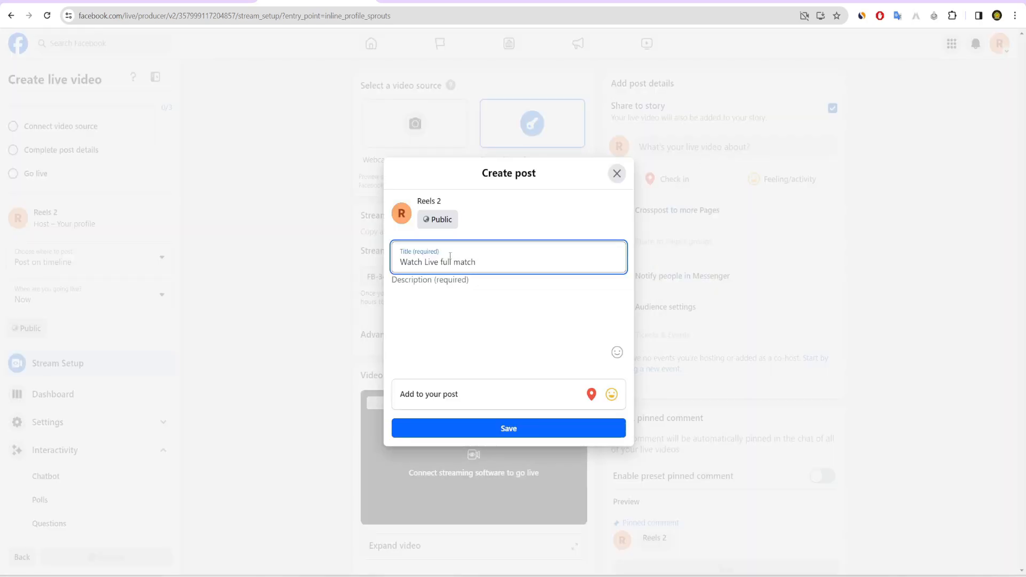
key("ctrl+v")
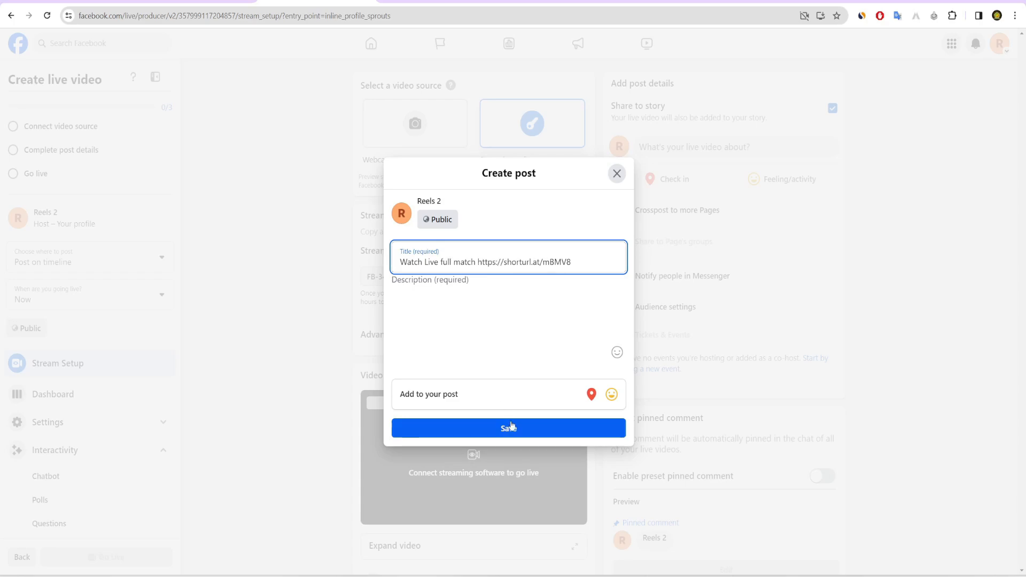
left_click(509, 428)
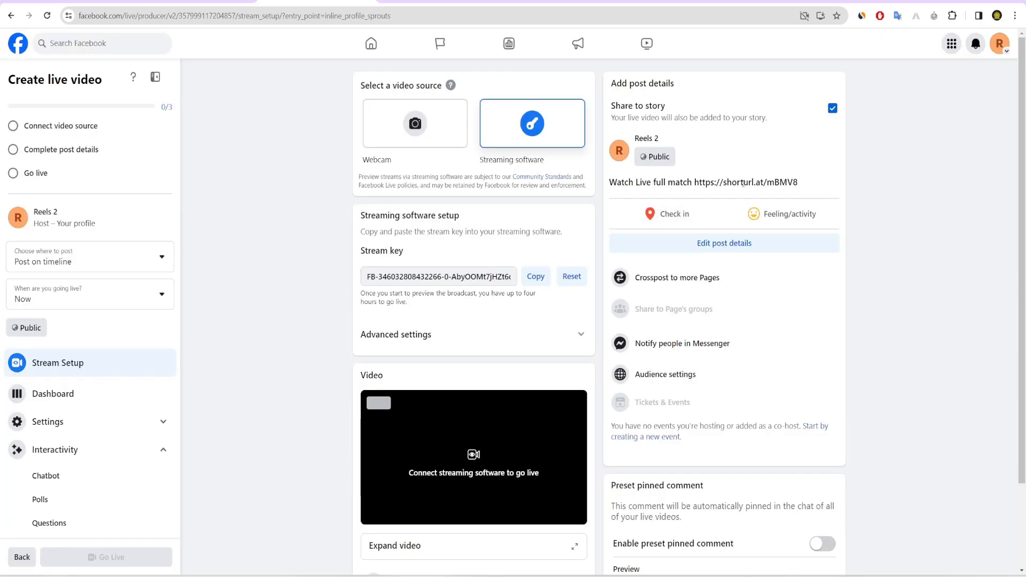
scroll(75, 380, "down", 2)
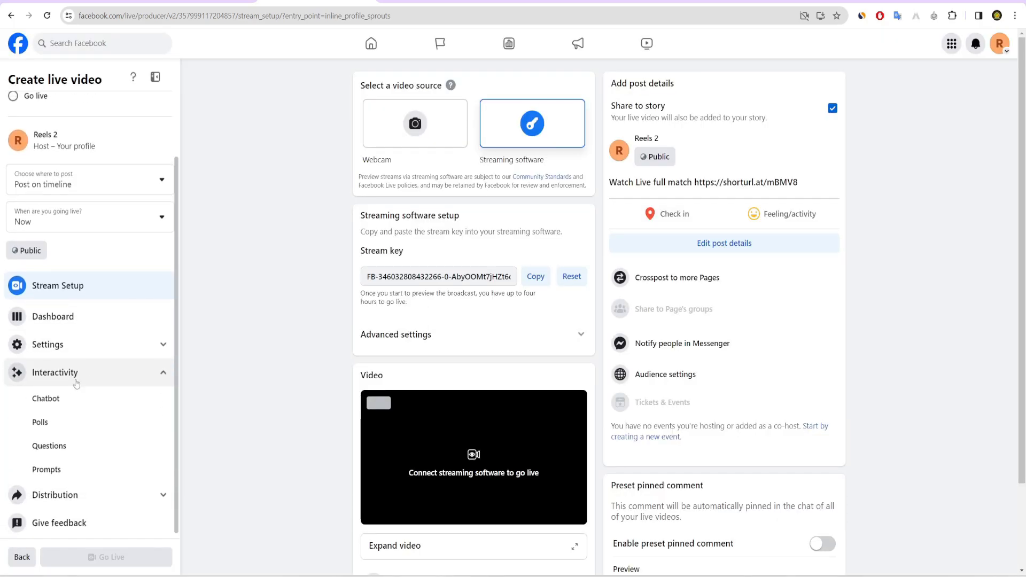
left_click(156, 366)
scroll(144, 332, "down", 1)
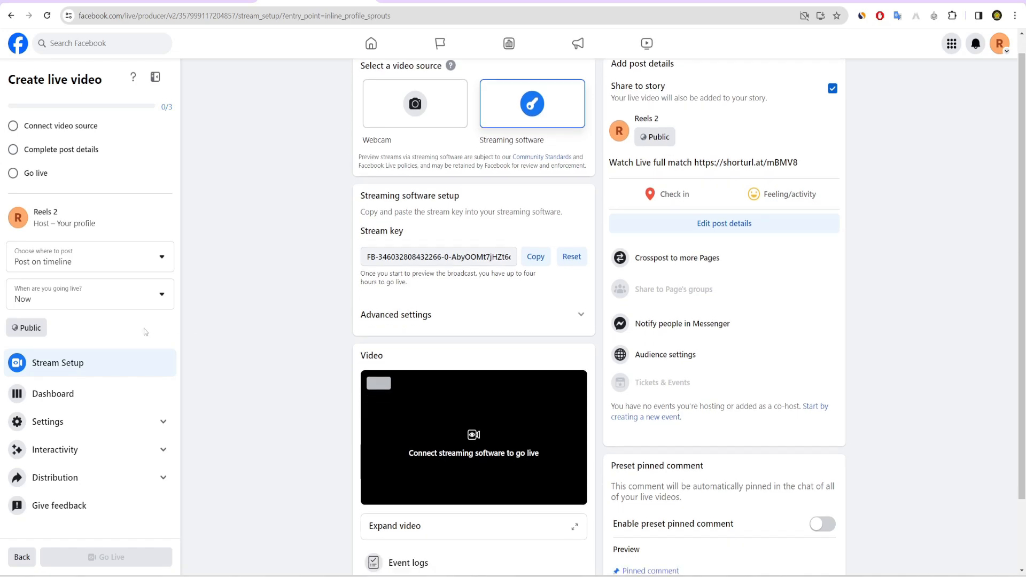
scroll(144, 332, "down", 1)
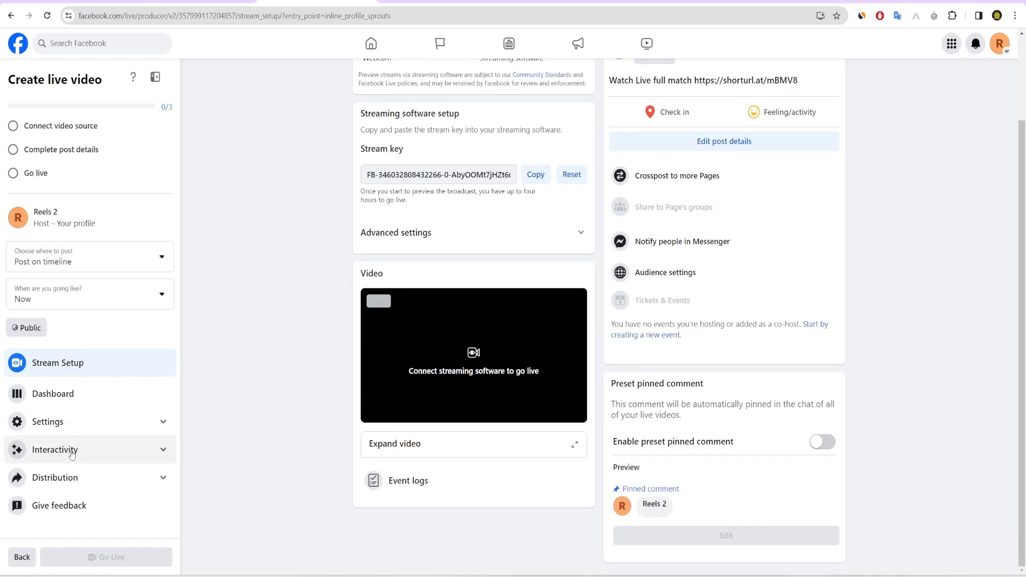
left_click(66, 453)
scroll(67, 460, "down", 1)
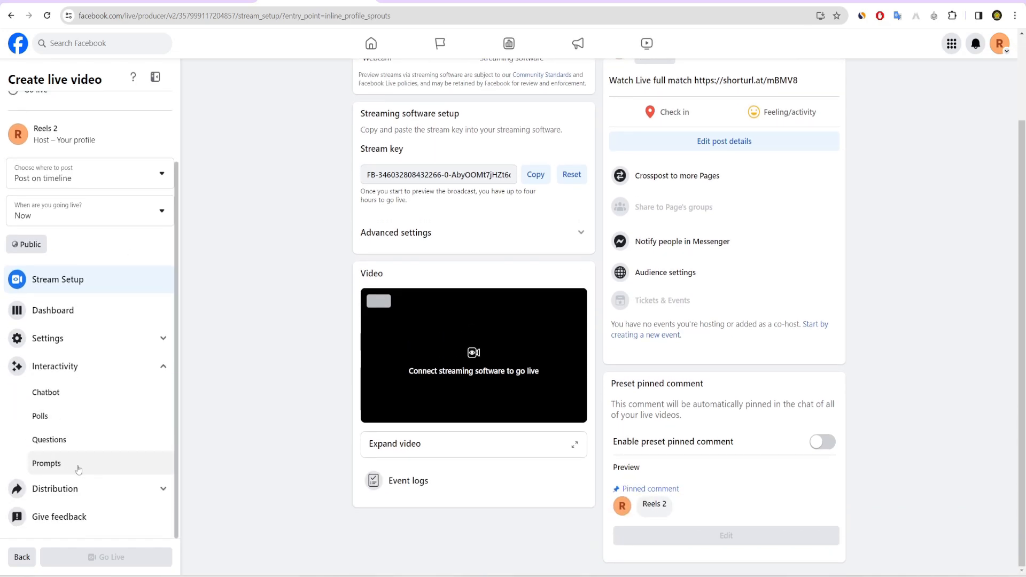
left_click(47, 464)
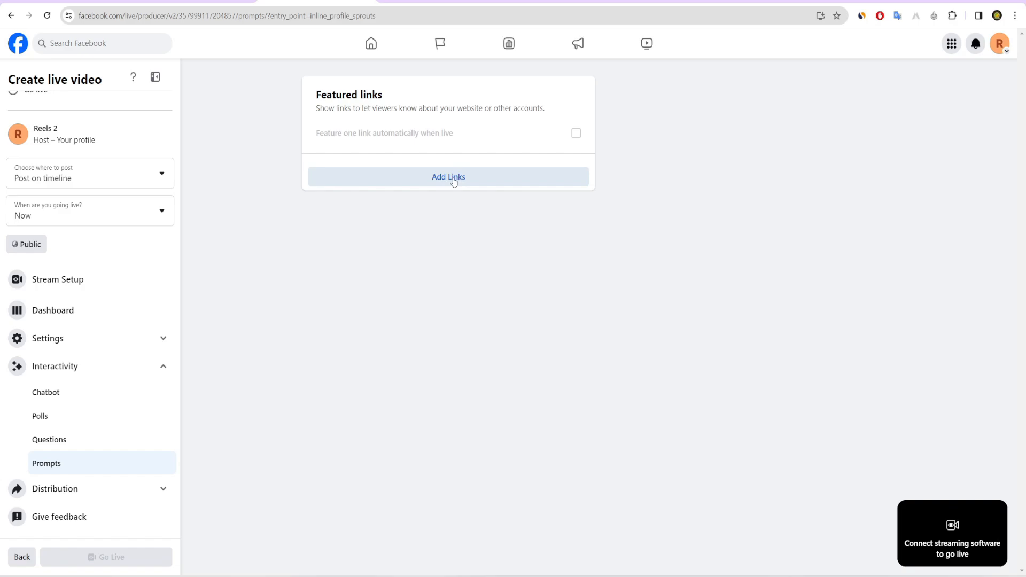
left_click(454, 180)
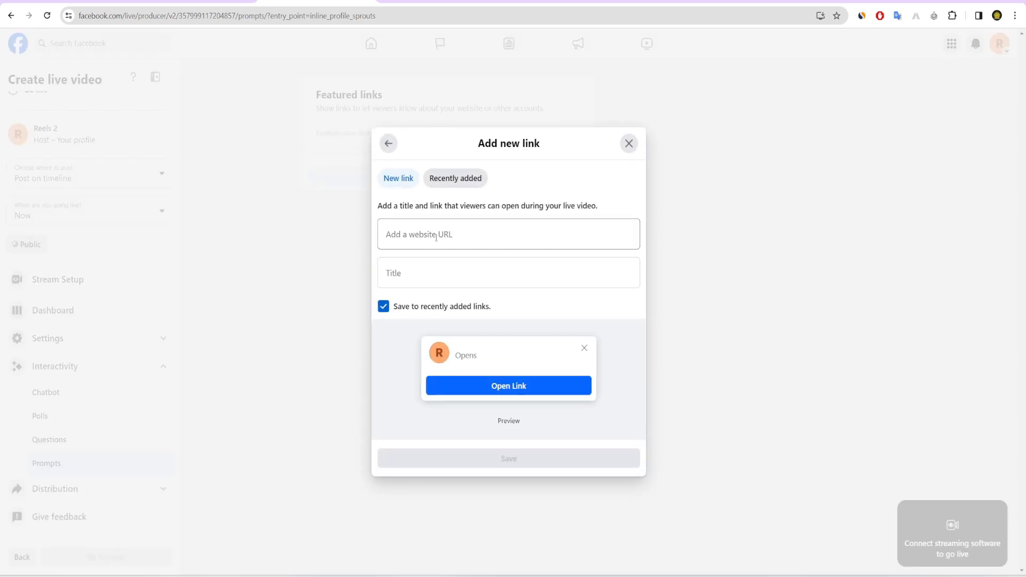
left_click(436, 237)
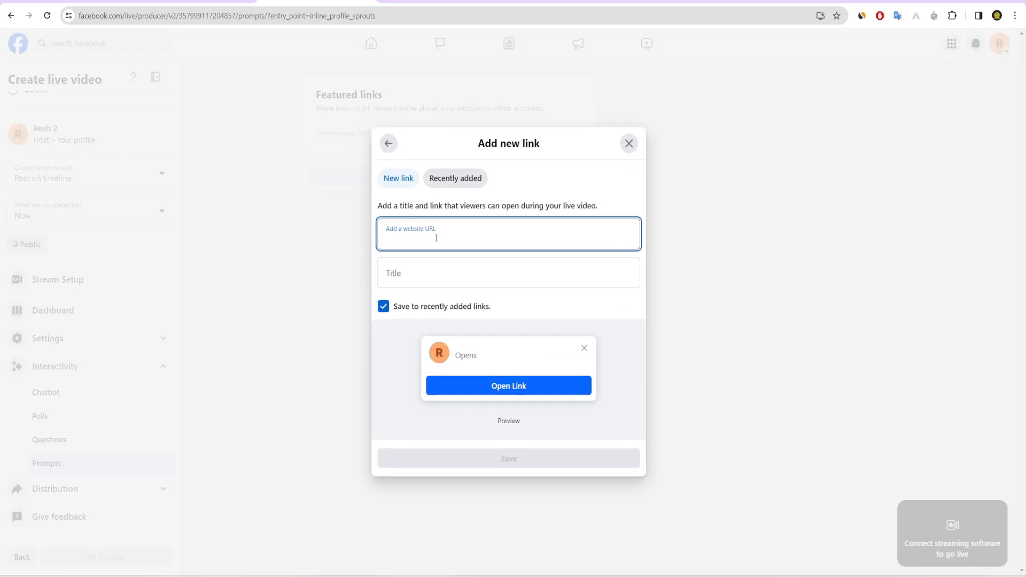
key("ctrl+v")
Title the new featured link "Watch Live Match Click Here"
left_click(414, 279)
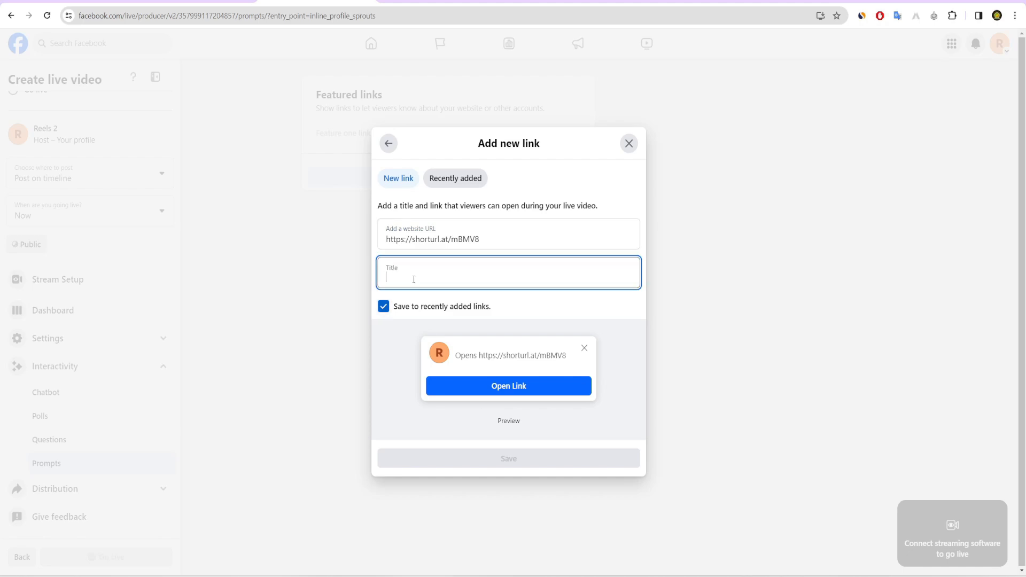
type("HomeWatch Live MAtch")
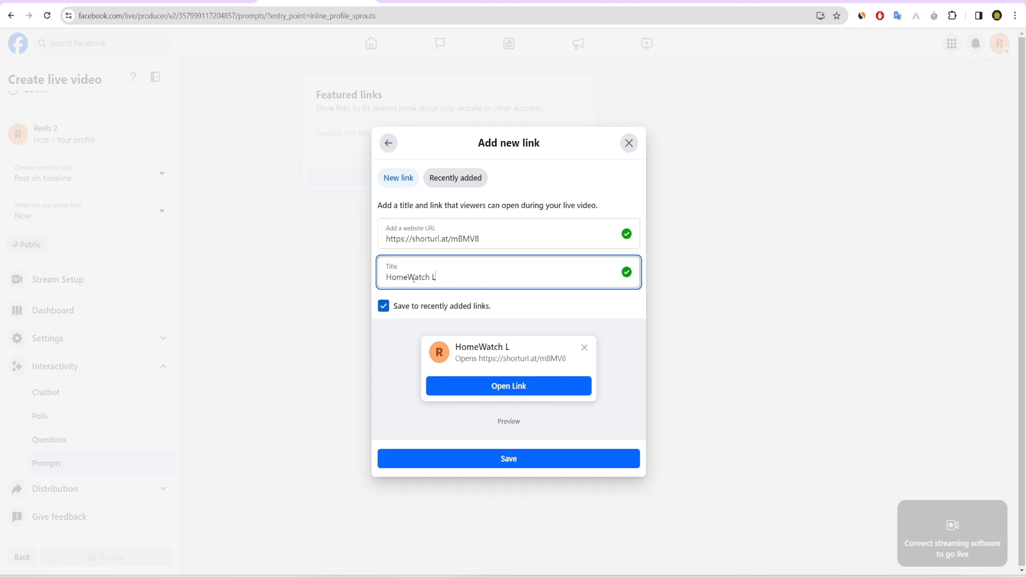
key("BackSpace")
key("BackSpace")
key("BackSpace")
key("BackSpace")
type("atch Click Here")
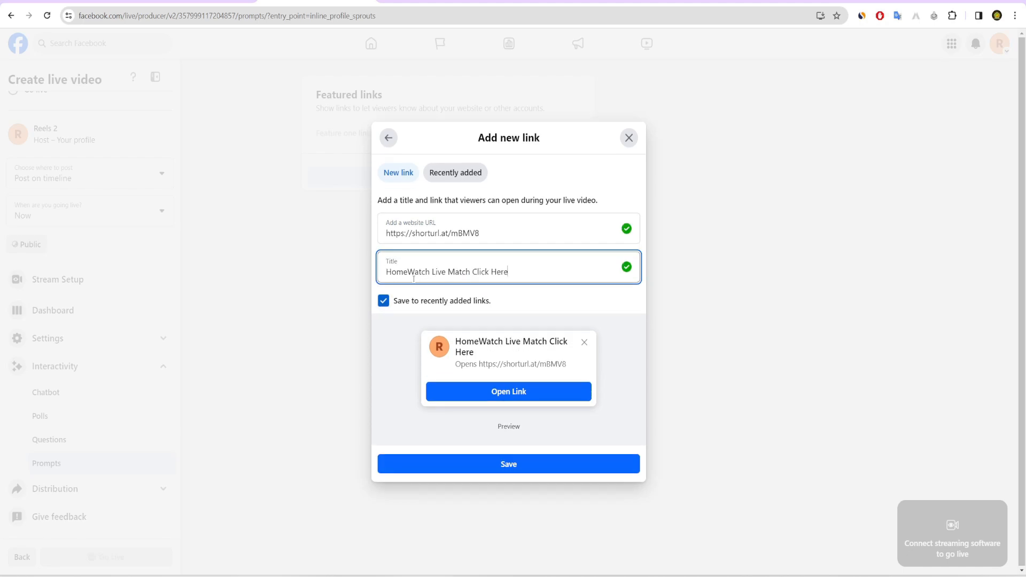
left_click_drag(413, 279, 384, 276)
key("BackSpace")
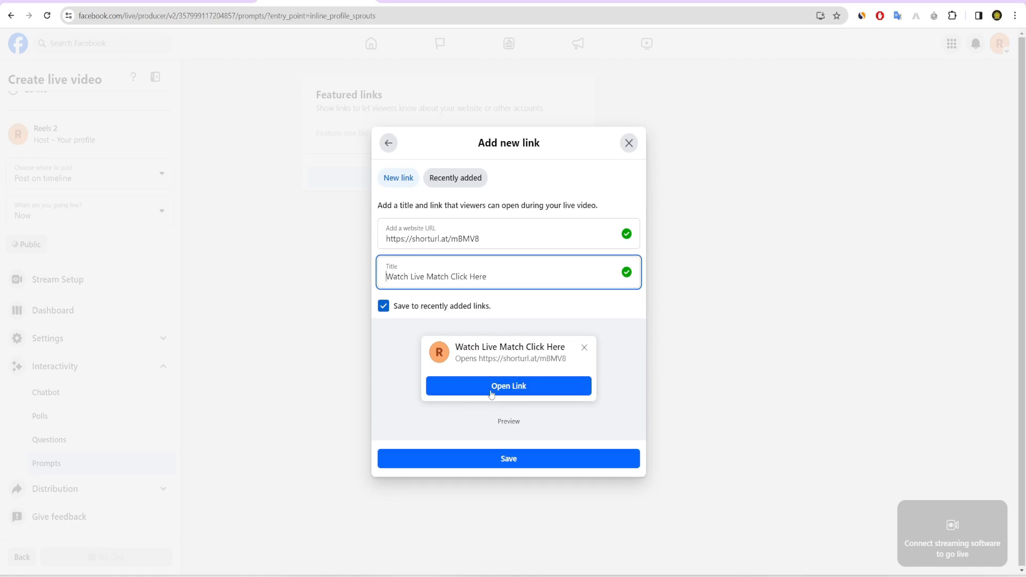
Save the featured link and set it to be featured automatically when live
left_click(513, 461)
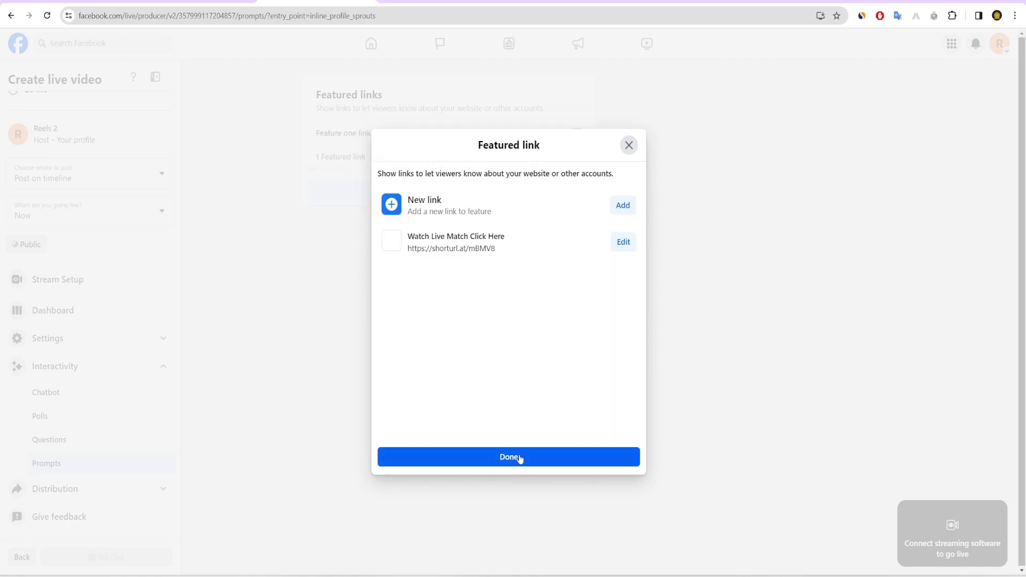
left_click(520, 459)
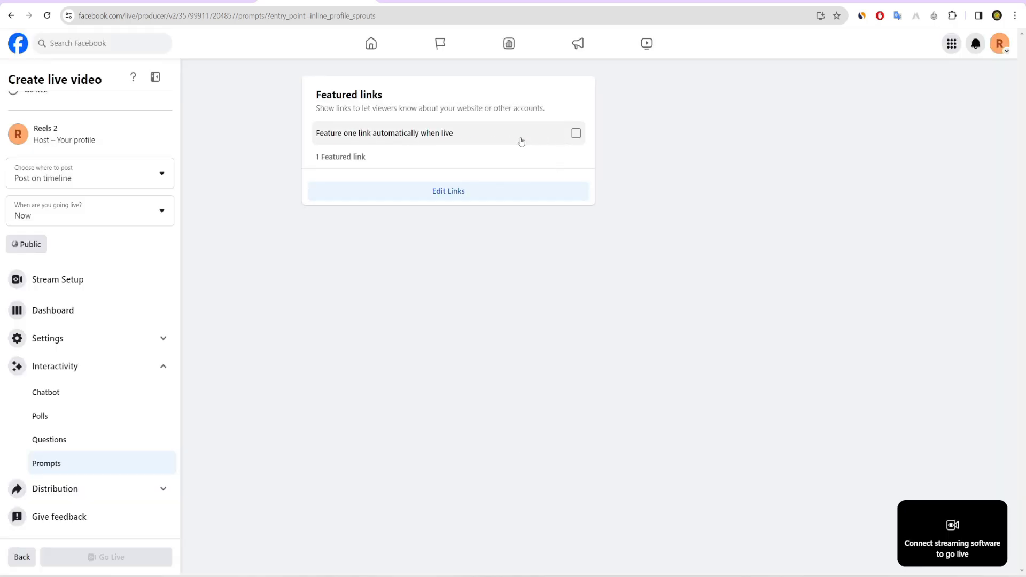
left_click(575, 133)
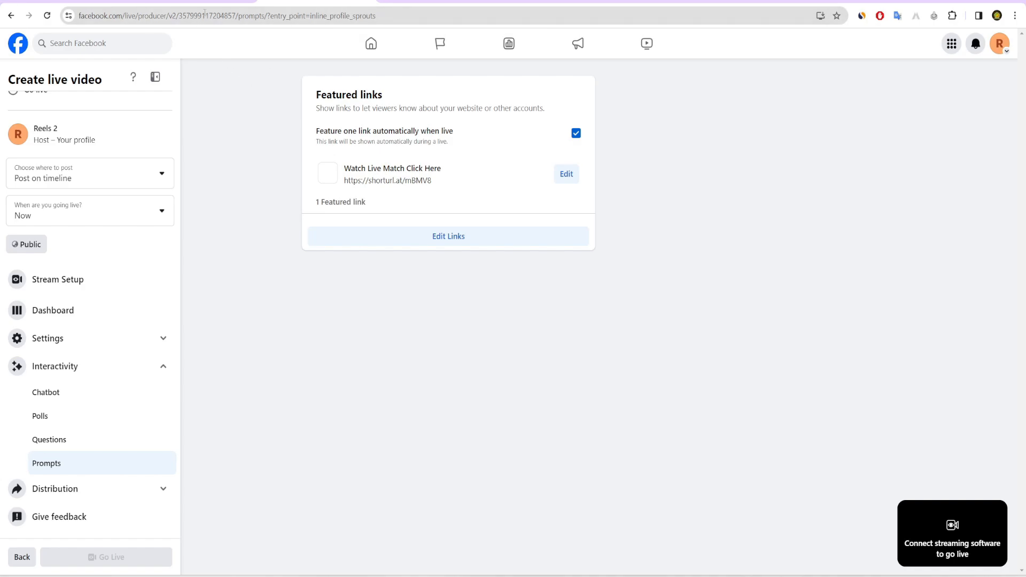
left_click(187, 1)
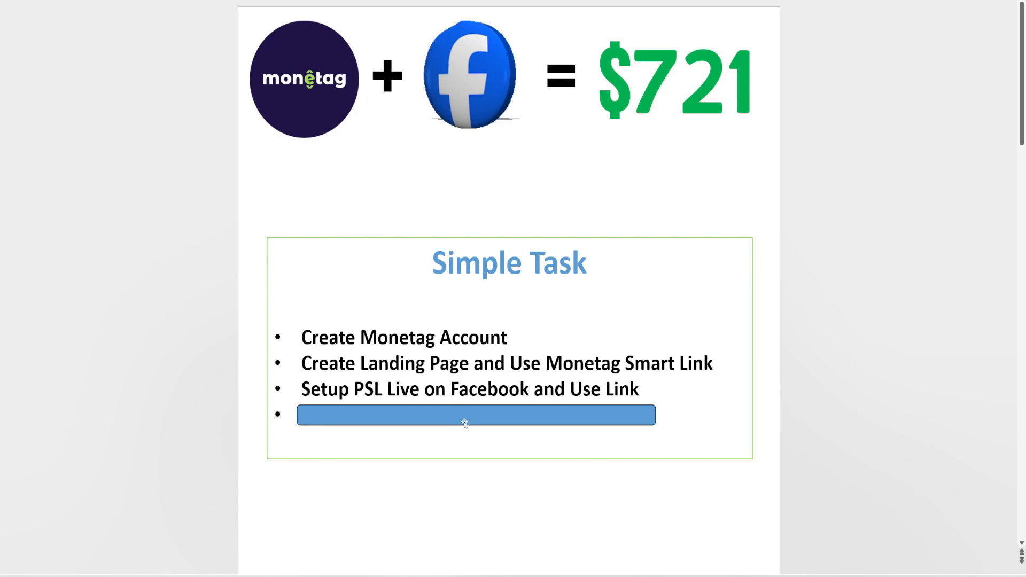
key("Delete")
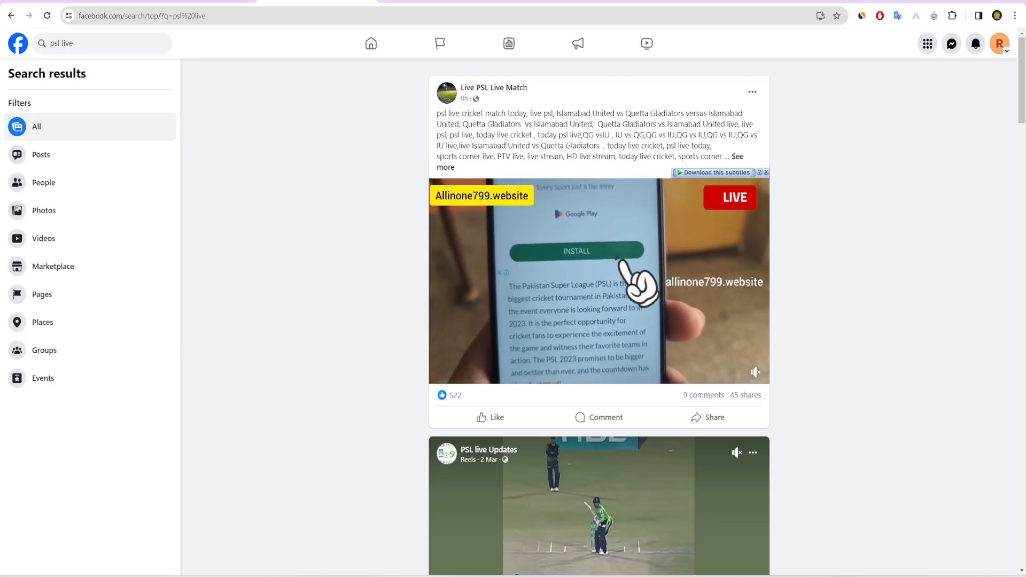
Open the comments of the Live PSL Live Match post in the Facebook search results and follow the author's live match link
left_click(703, 395)
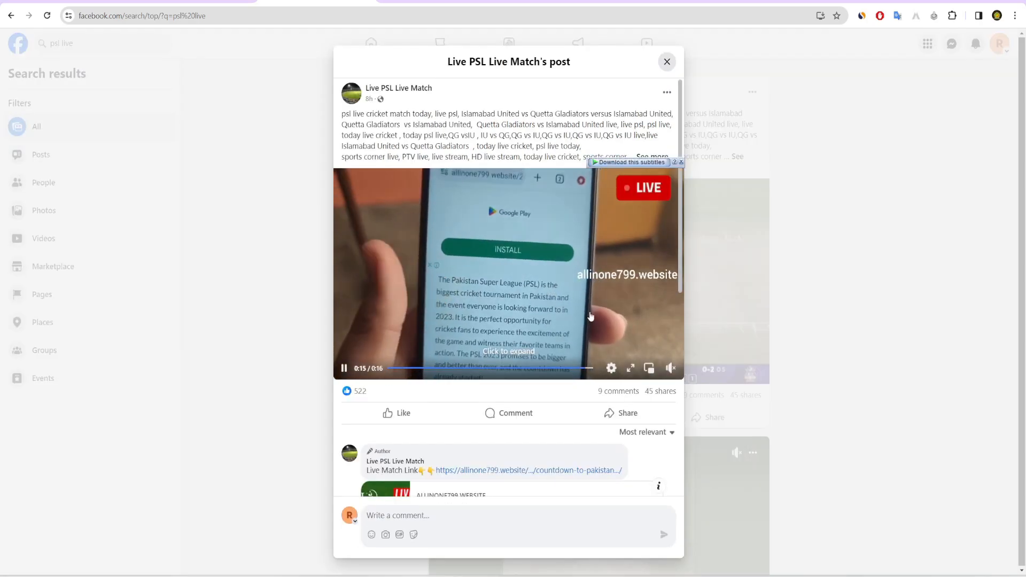
scroll(461, 394, "down", 1)
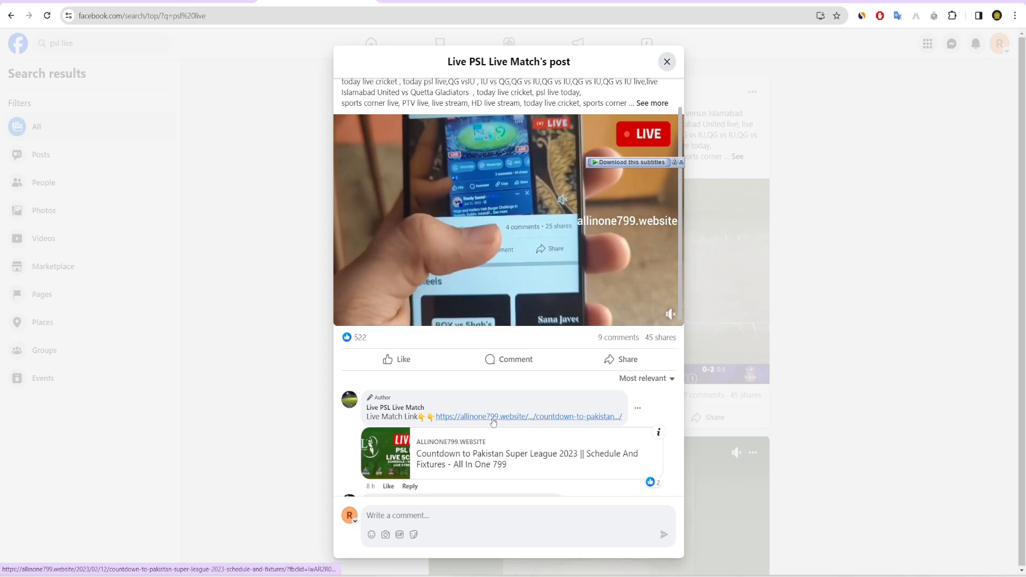
left_click(491, 420)
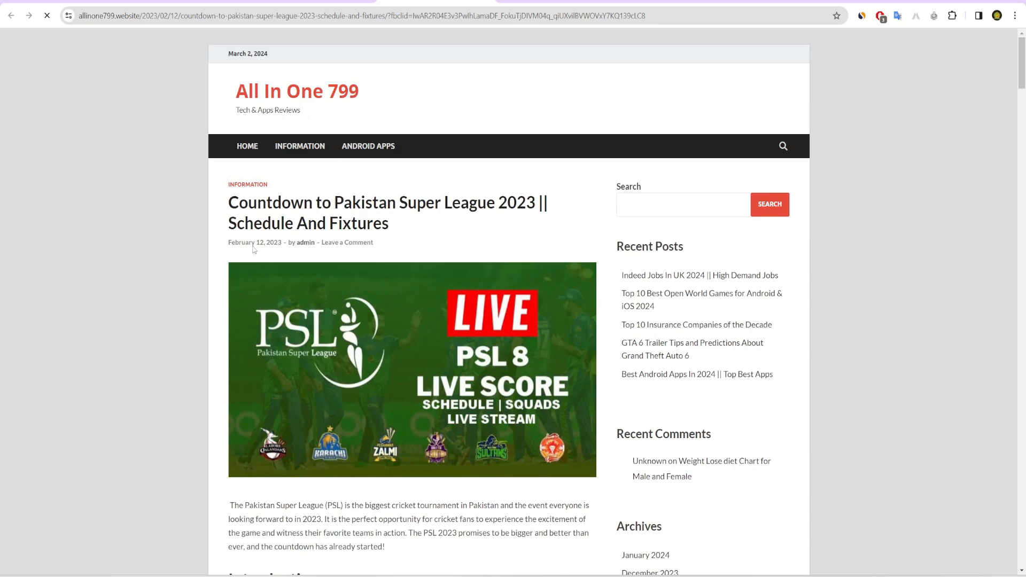
Look through the linked Pakistan Super League article, return to Facebook and close the post
scroll(334, 239, "down", 15)
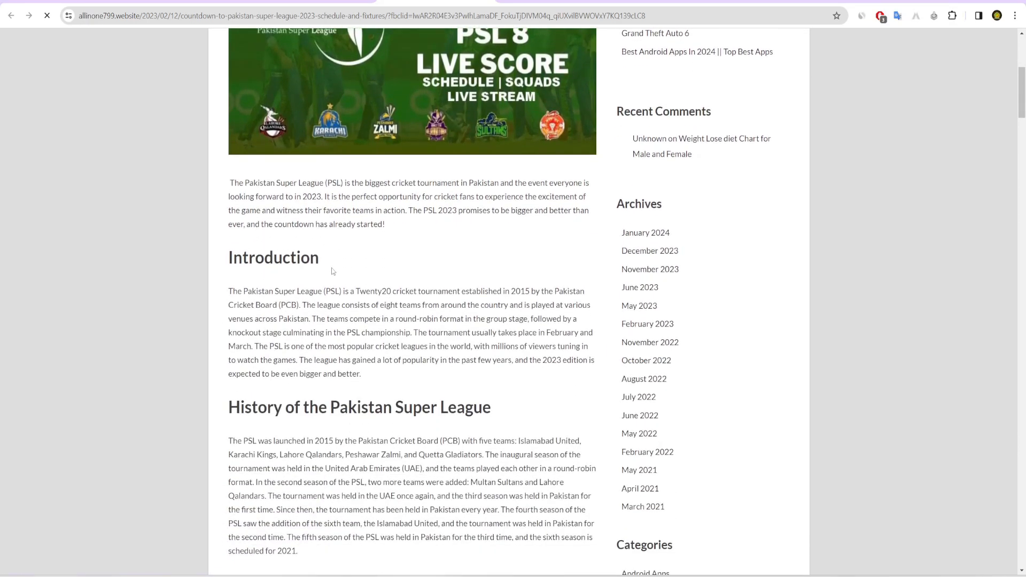
scroll(388, 313, "down", 20)
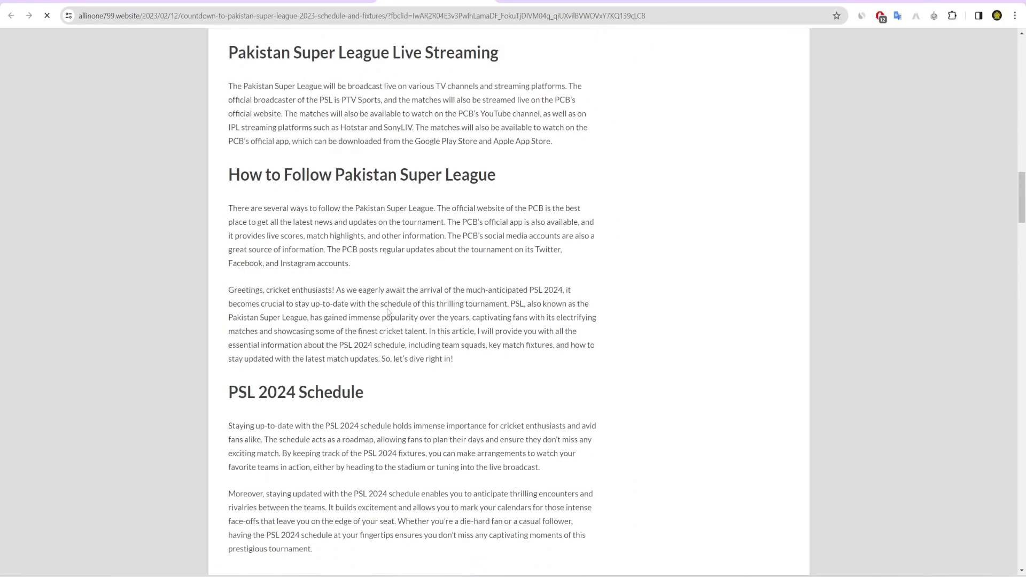
scroll(396, 337, "down", 8)
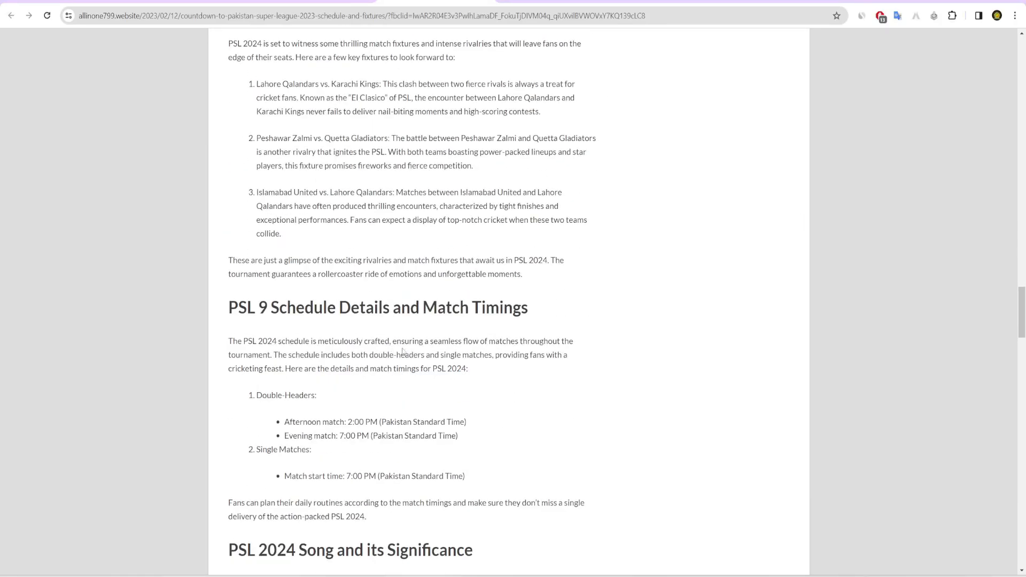
scroll(443, 239, "up", 18)
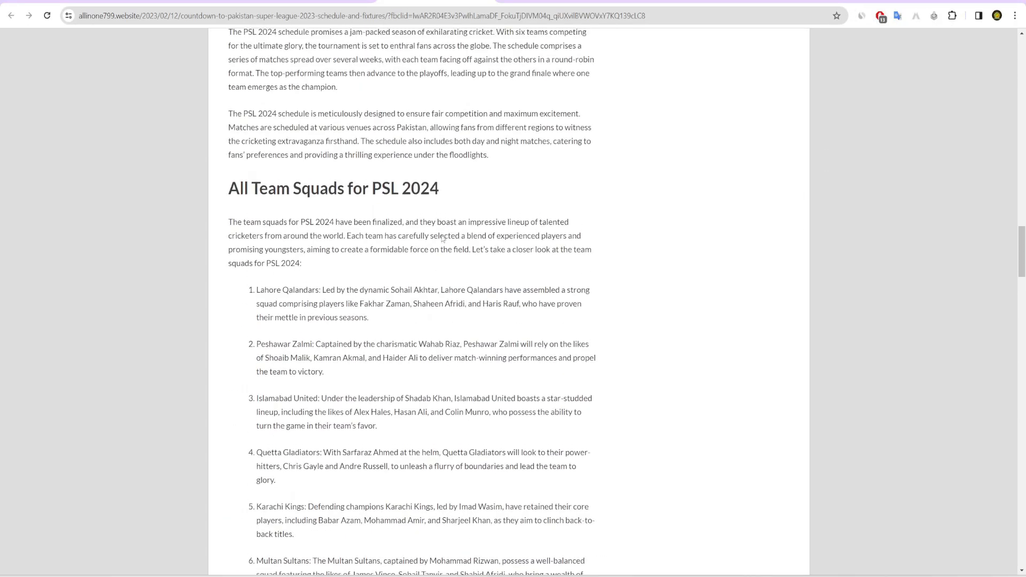
scroll(442, 238, "up", 20)
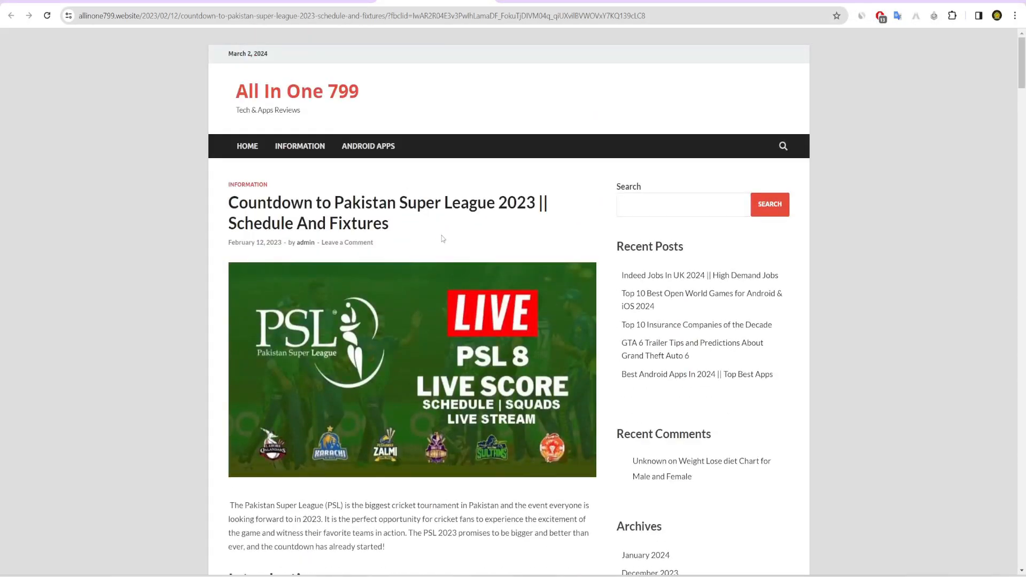
left_click(362, 4)
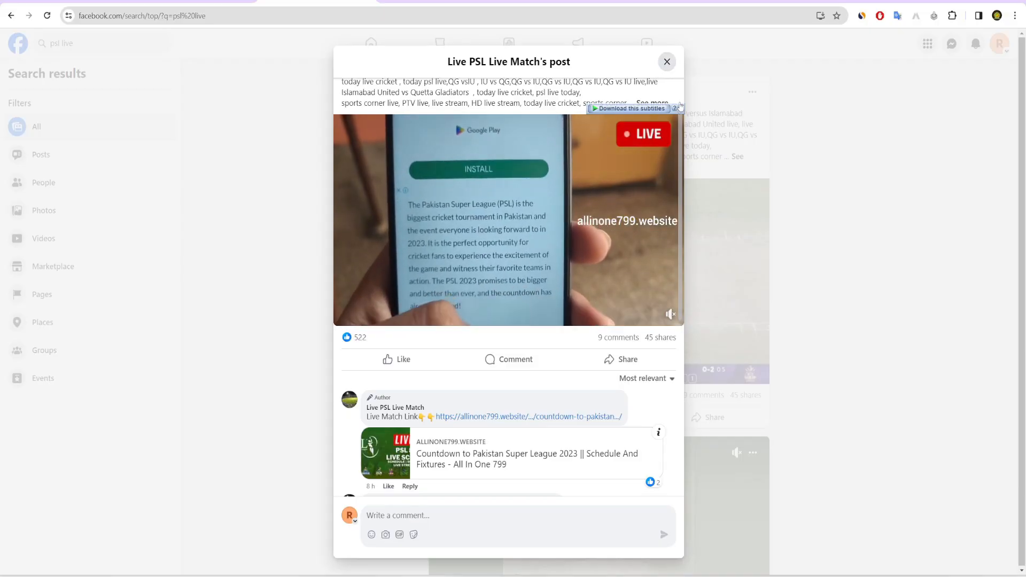
left_click(665, 59)
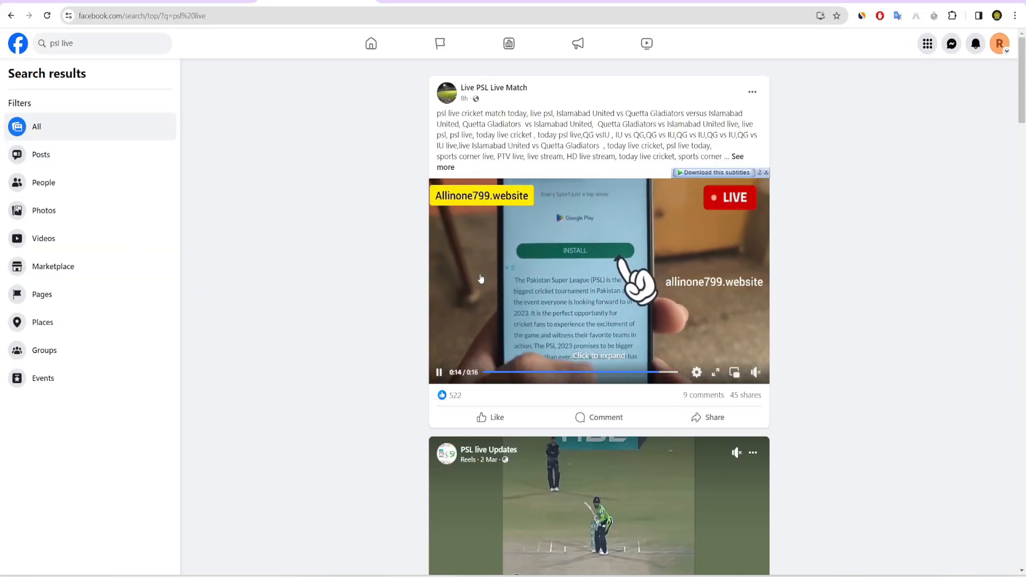
scroll(585, 381, "down", 9)
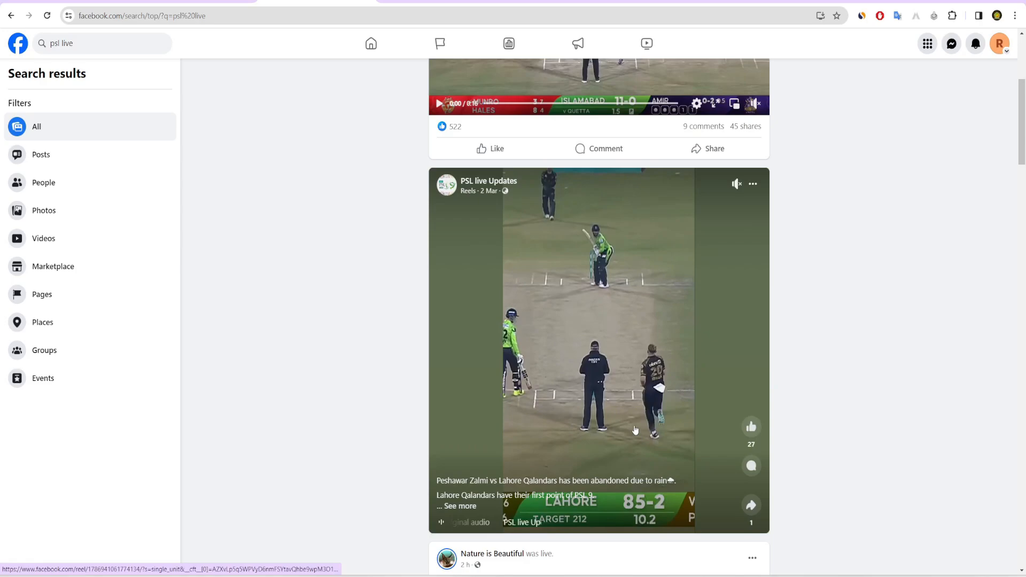
scroll(604, 374, "down", 5)
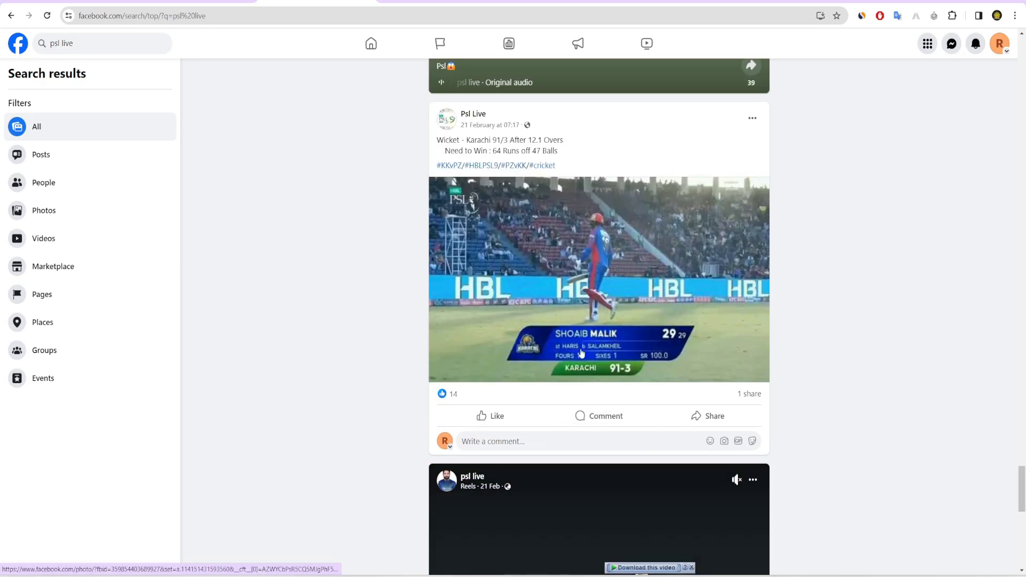
left_click(607, 417)
scroll(606, 418, "down", 2)
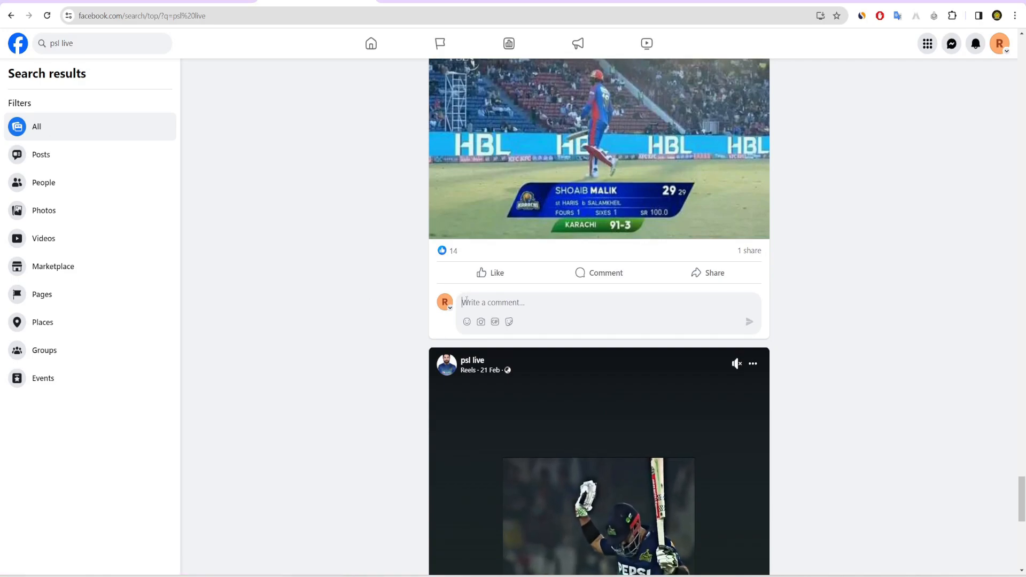
type("Click here to ")
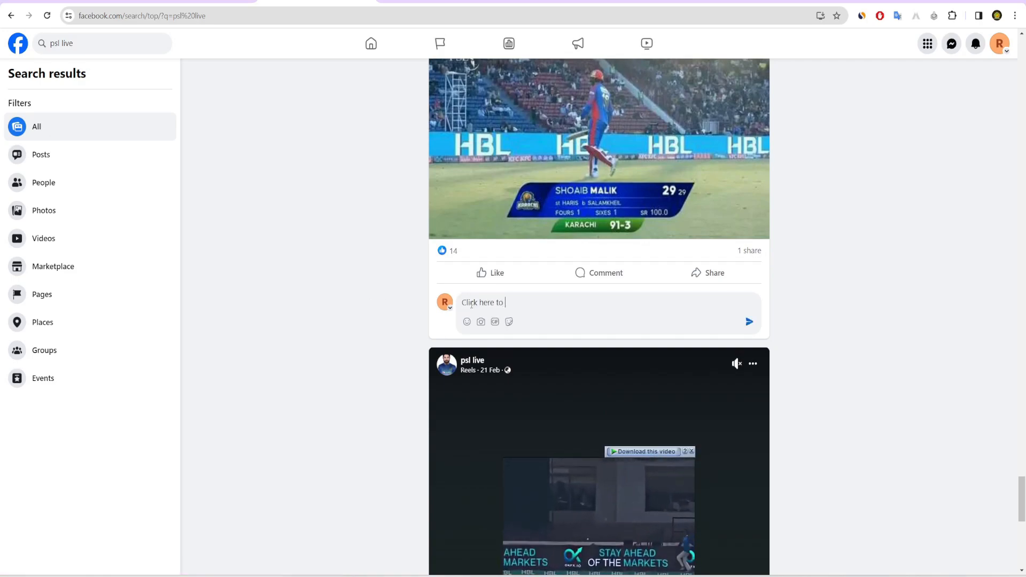
type("watch full match")
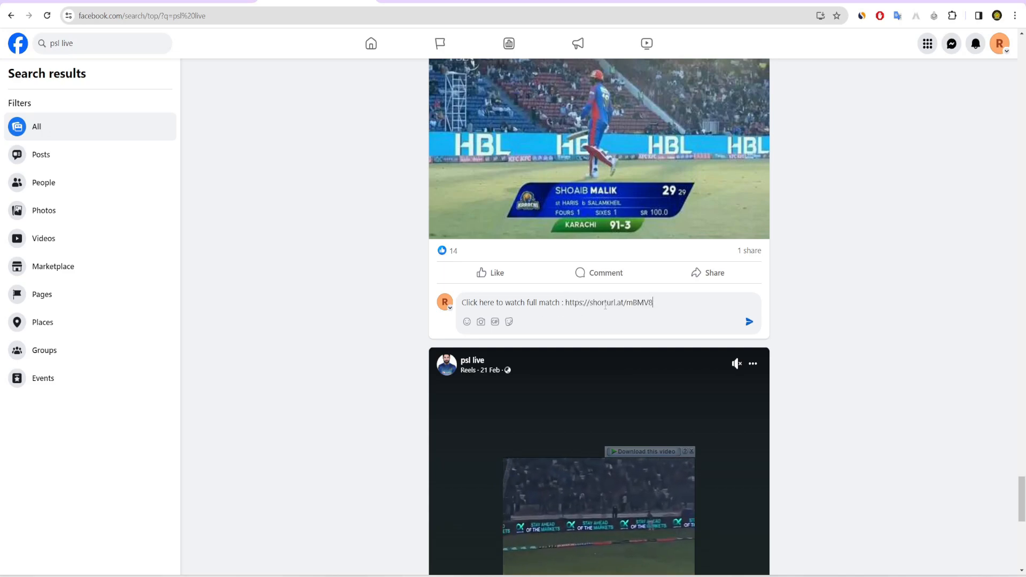
left_click(749, 322)
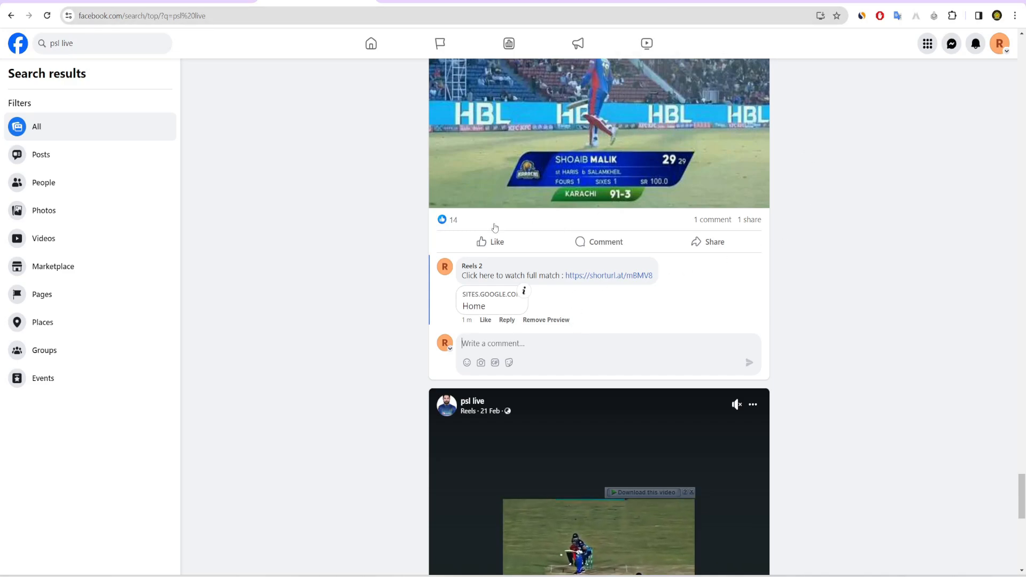
Switch to the Alcash Zone channel page on YouTube
left_click(670, 5)
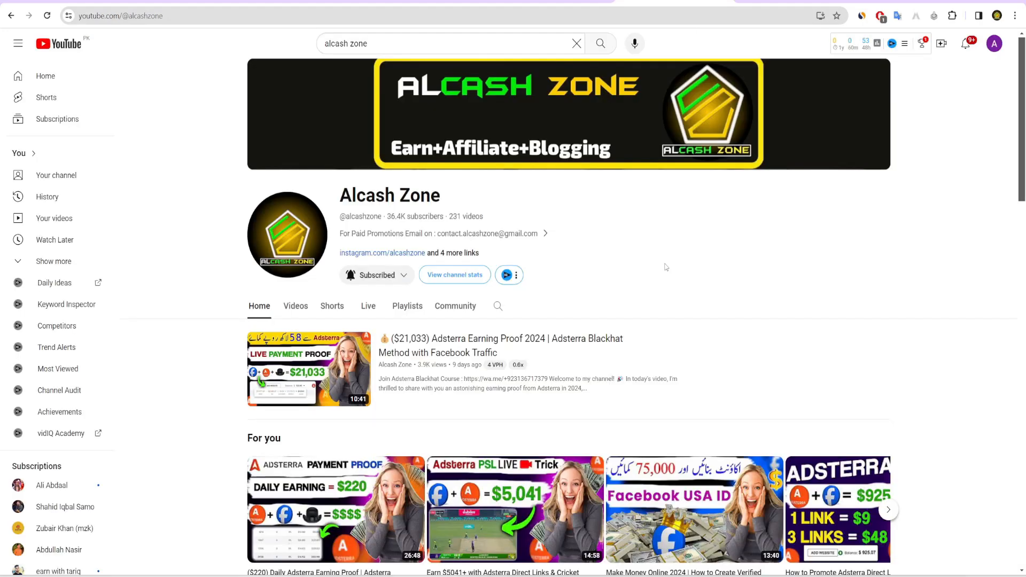